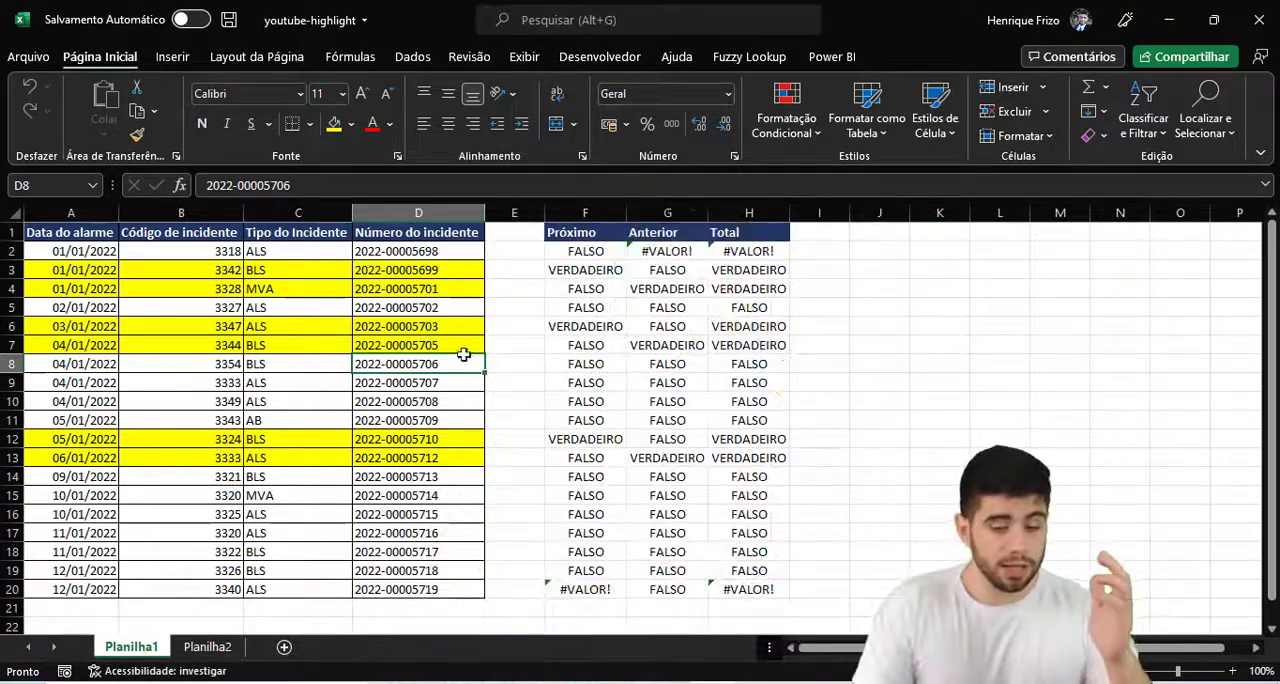
{"action": "left_click", "coordinate": [443, 307]}
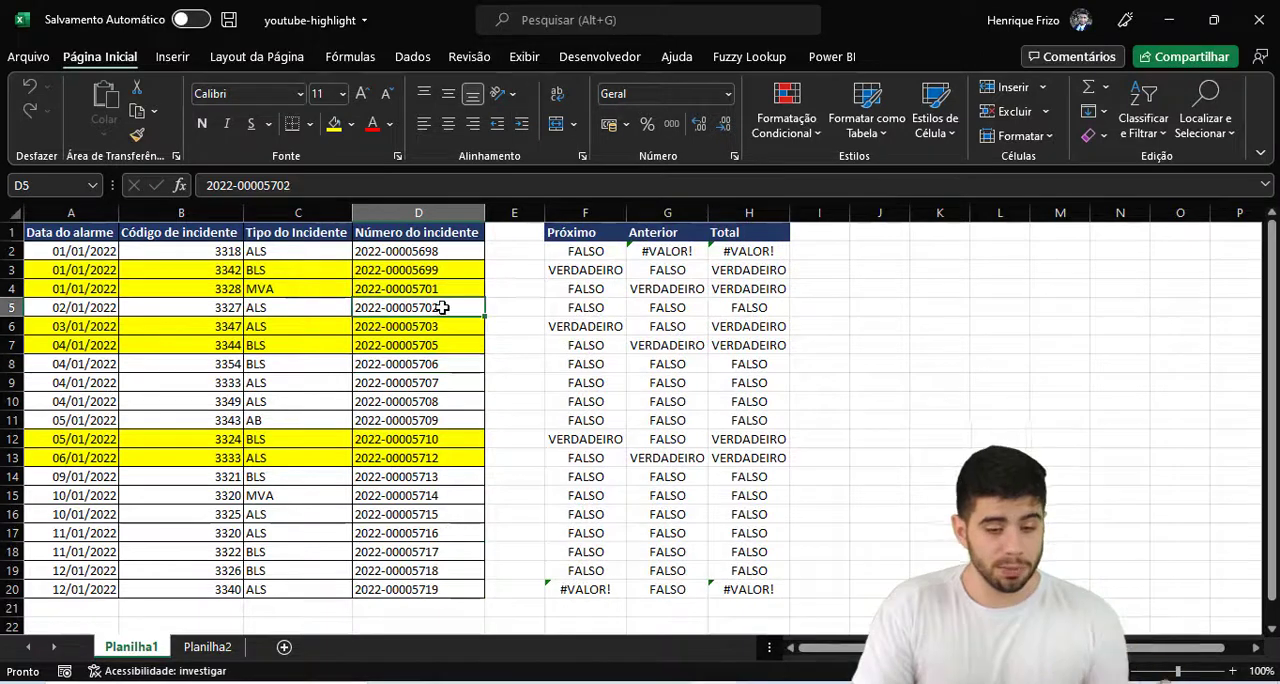
{"action": "left_click", "coordinate": [326, 682]}
{"action": "type", "text": "zoom"}
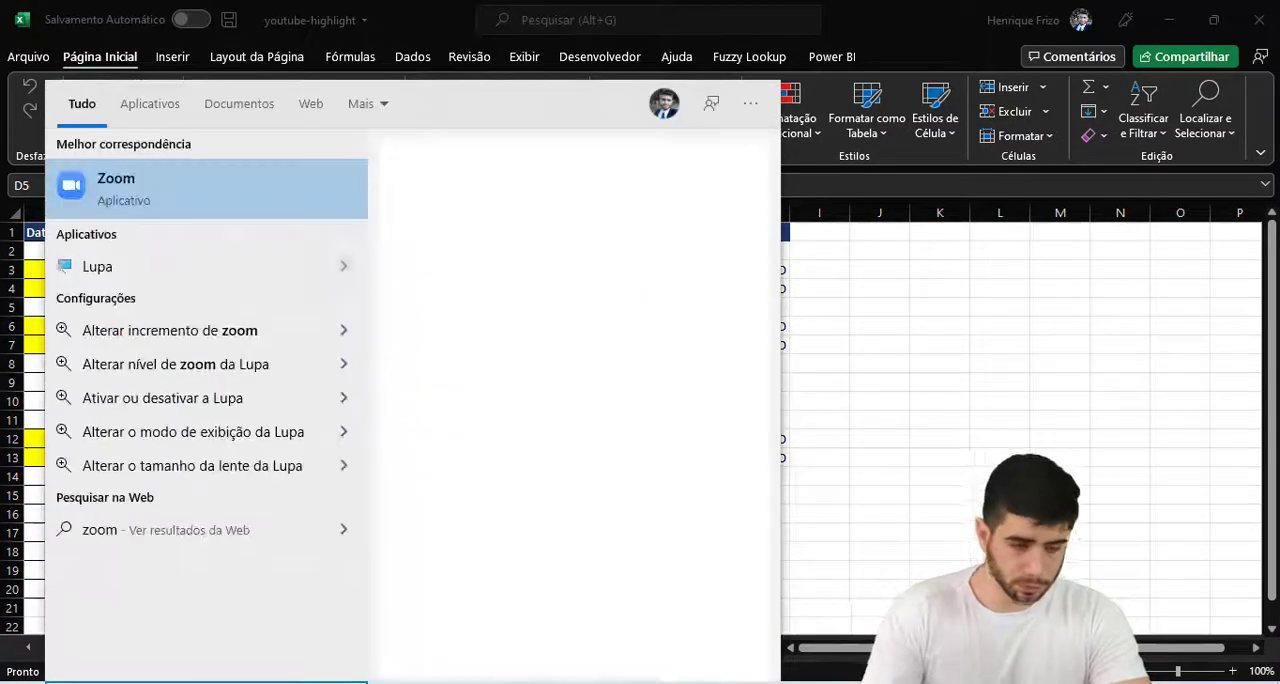
{"action": "key", "text": "Escape"}
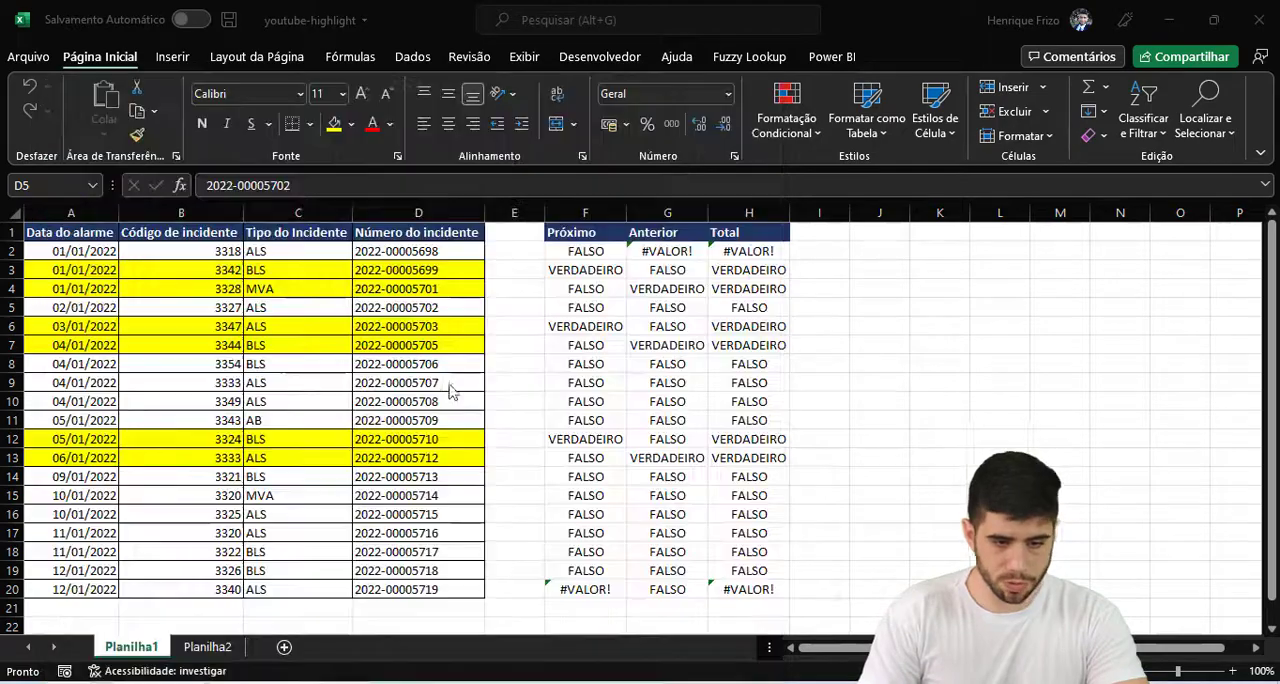
{"action": "left_click", "coordinate": [475, 451]}
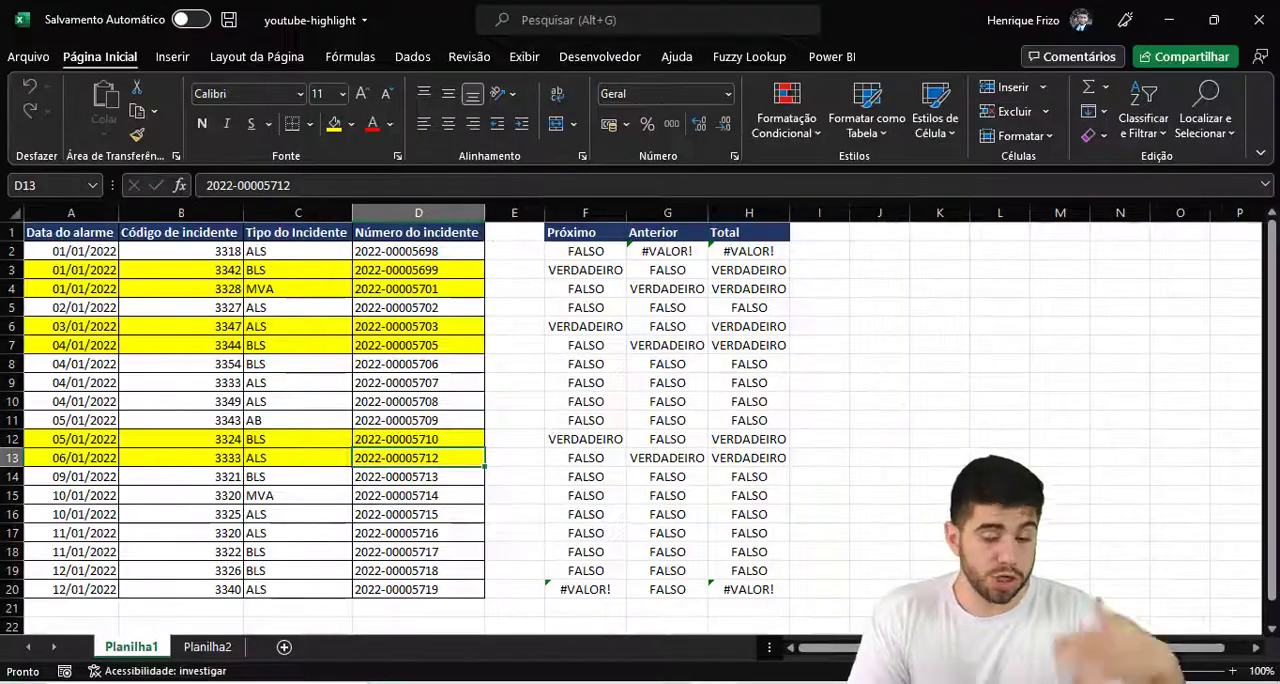
- On the Planilha2 sheet, extract the last four characters of the first incident number in F2 with =DIREITA(D2;4)
{"action": "left_click", "coordinate": [208, 647]}
{"action": "left_click", "coordinate": [540, 343]}
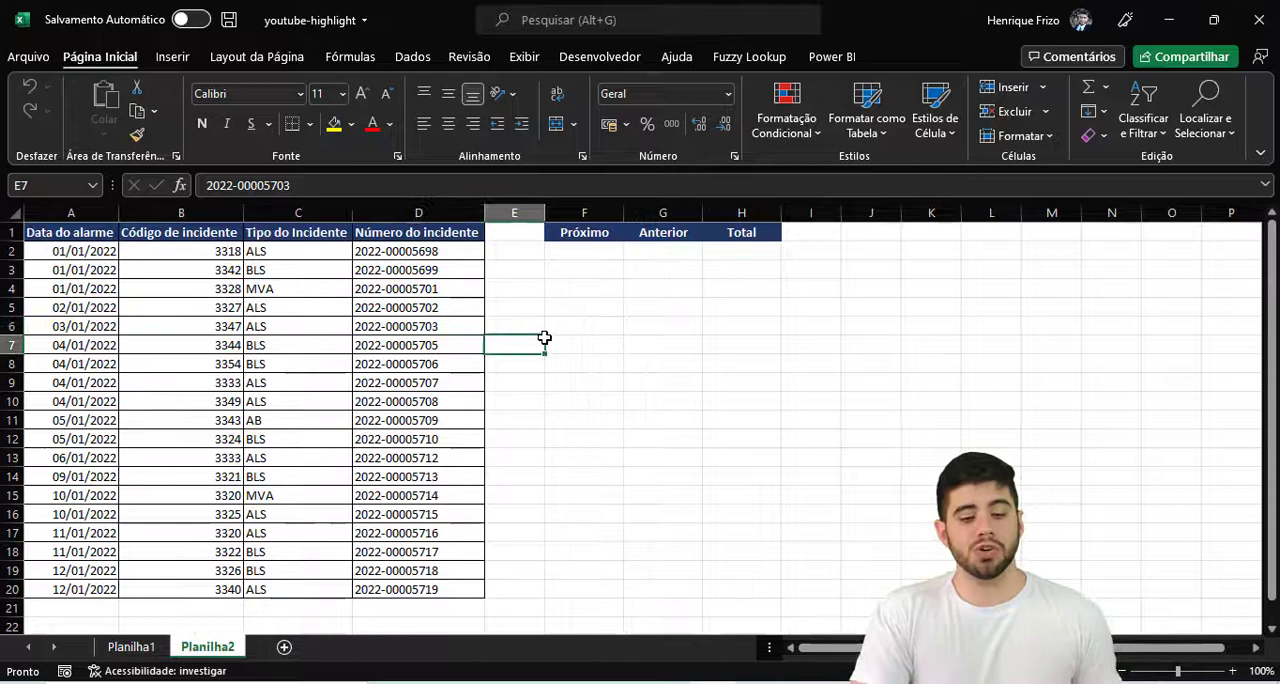
{"action": "left_click", "coordinate": [589, 255]}
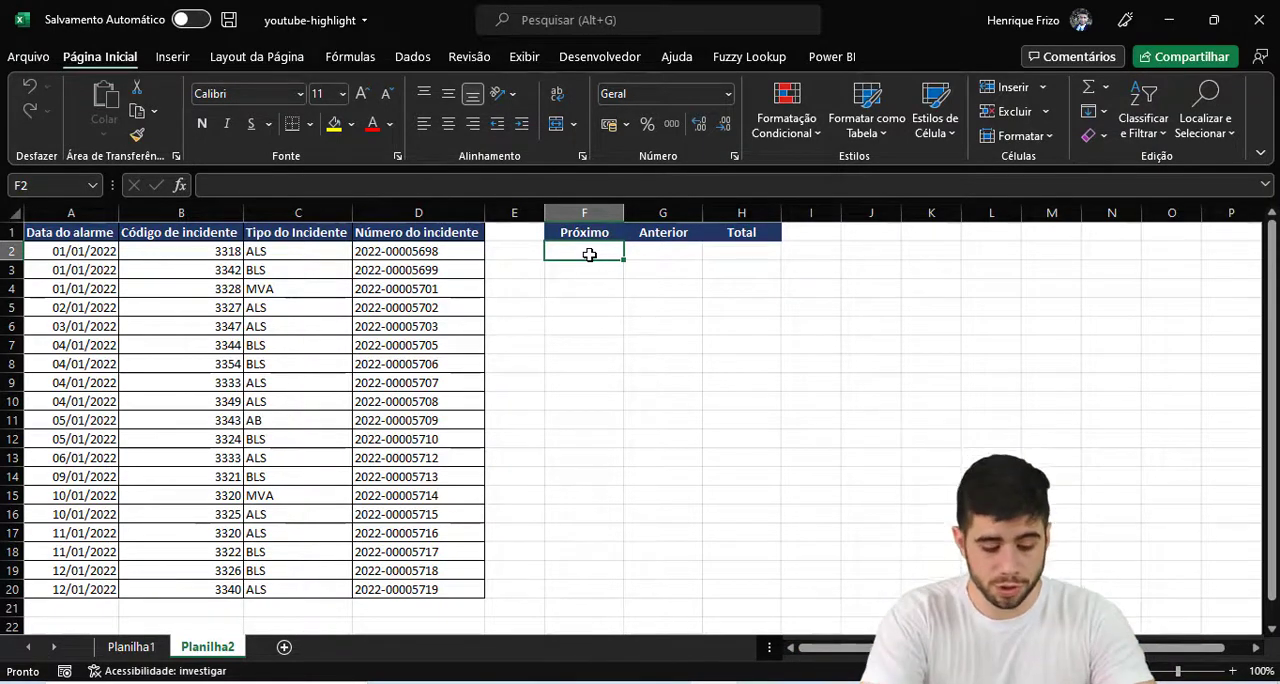
{"action": "type", "text": "=direi"}
{"action": "key", "text": "Tab"}
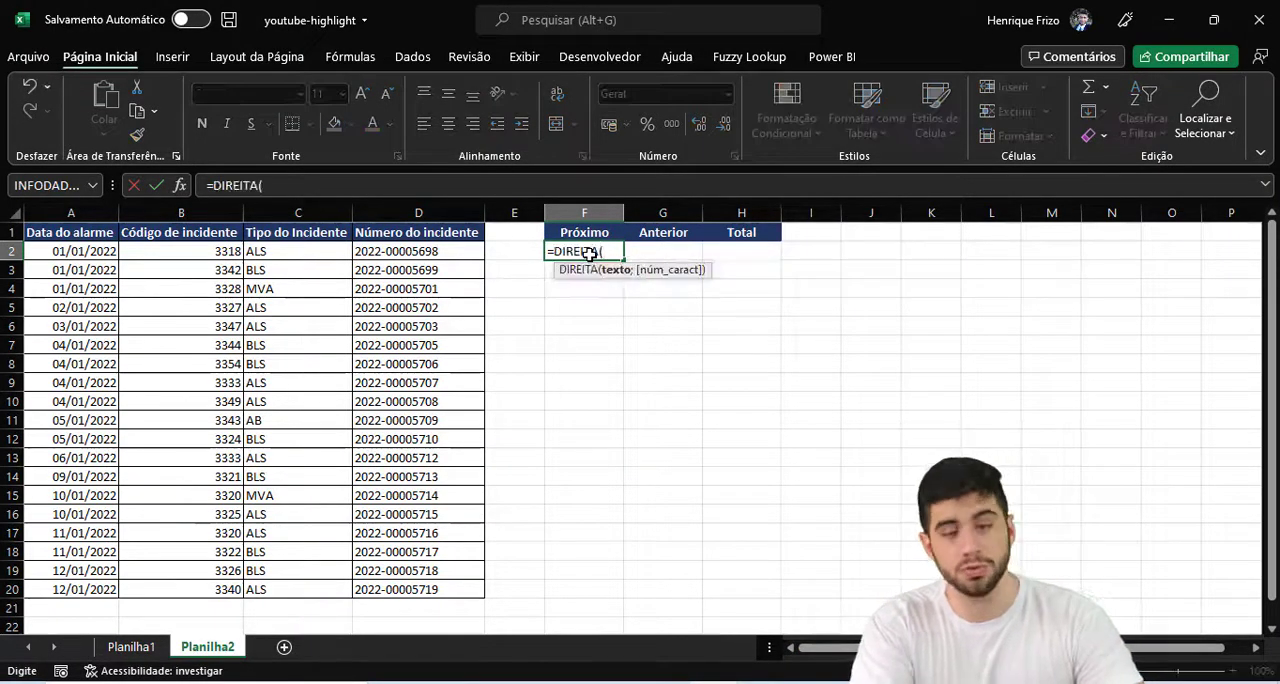
{"action": "key", "text": "Left"}
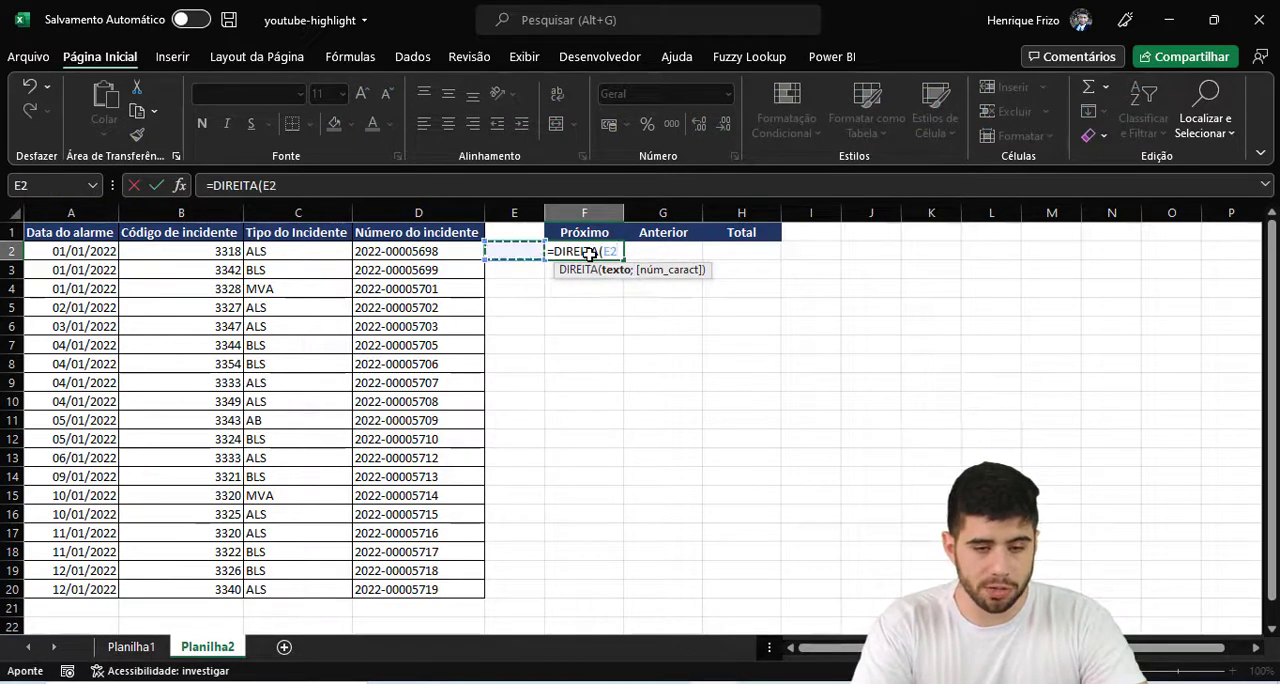
{"action": "key", "text": "Left"}
{"action": "type", "text": ";"}
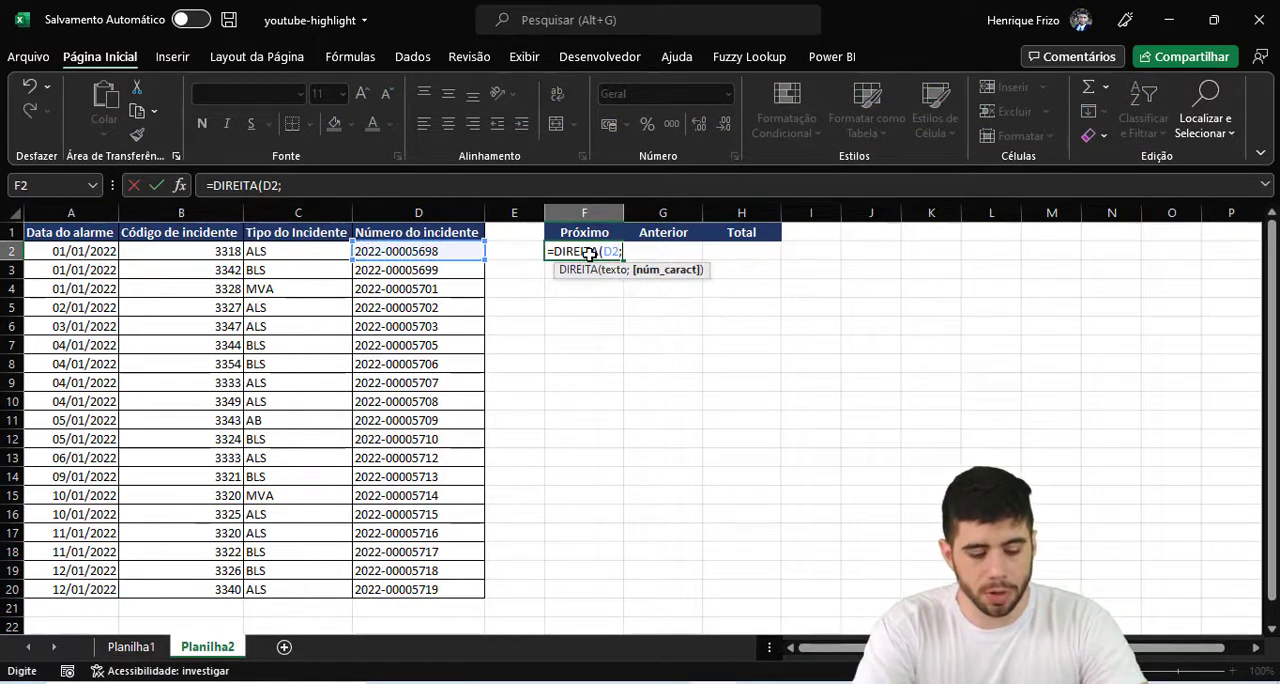
{"action": "type", "text": "4"}
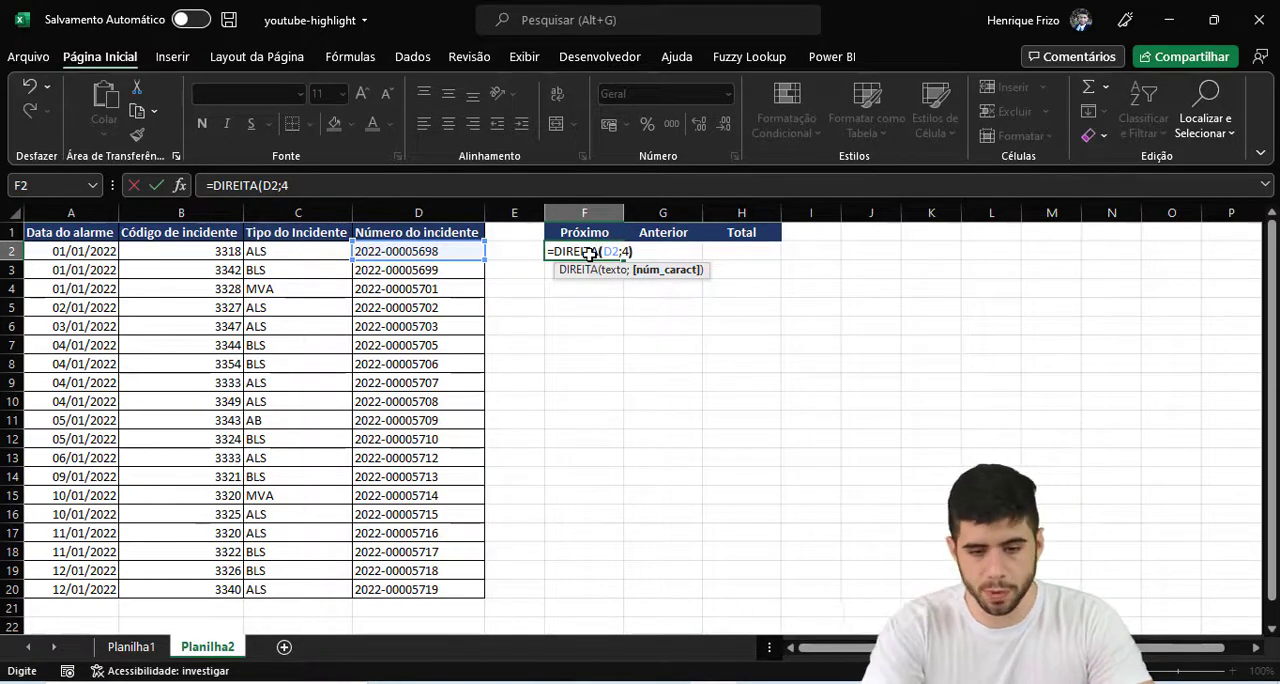
{"action": "type", "text": ")"}
{"action": "key", "text": "Return"}
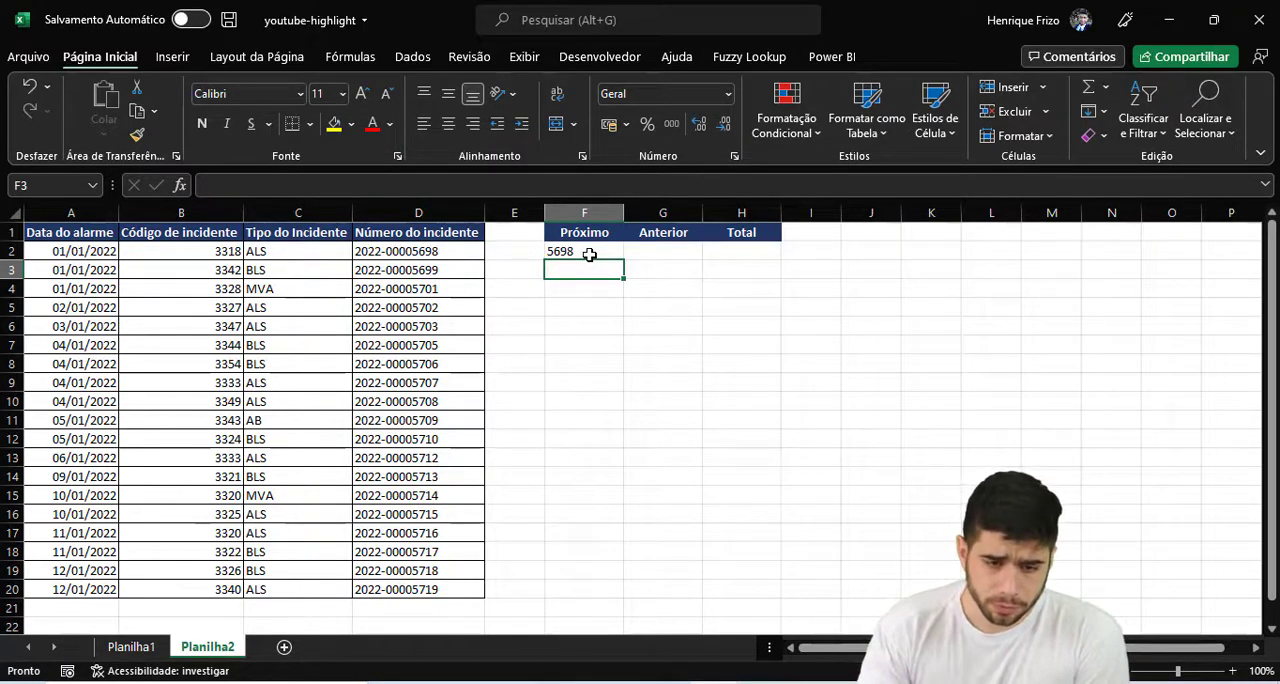
{"action": "left_click", "coordinate": [589, 255]}
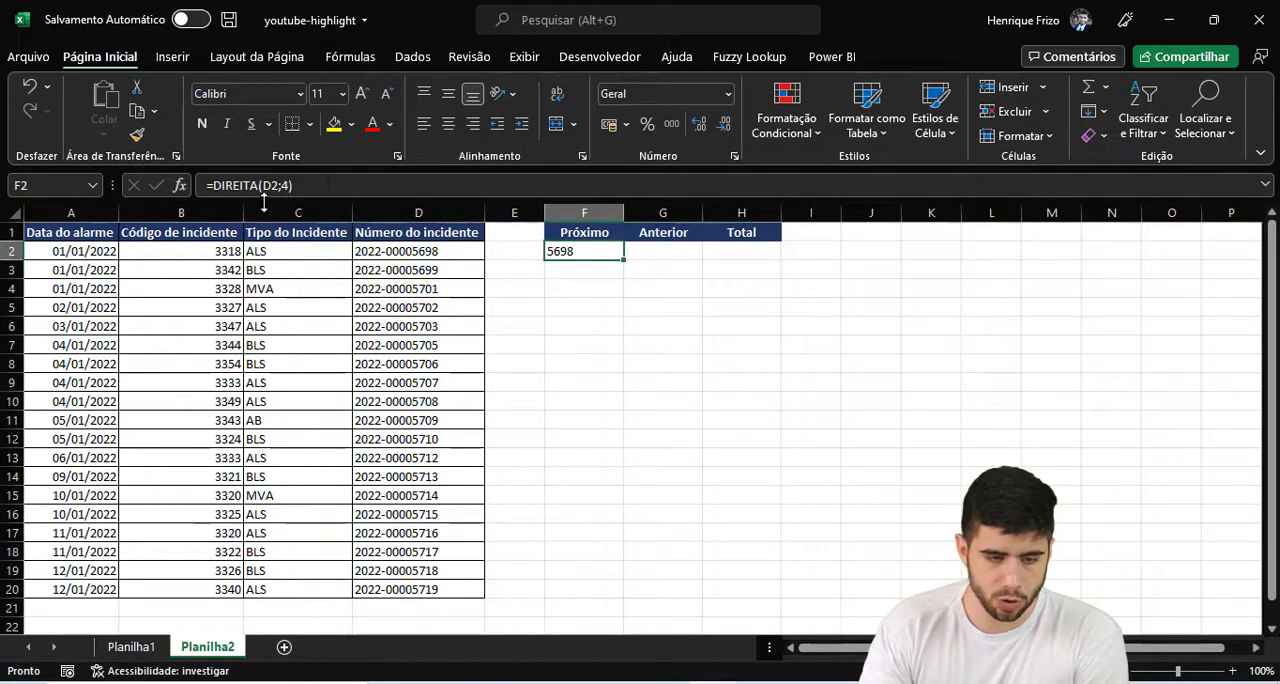
{"action": "left_click", "coordinate": [327, 185]}
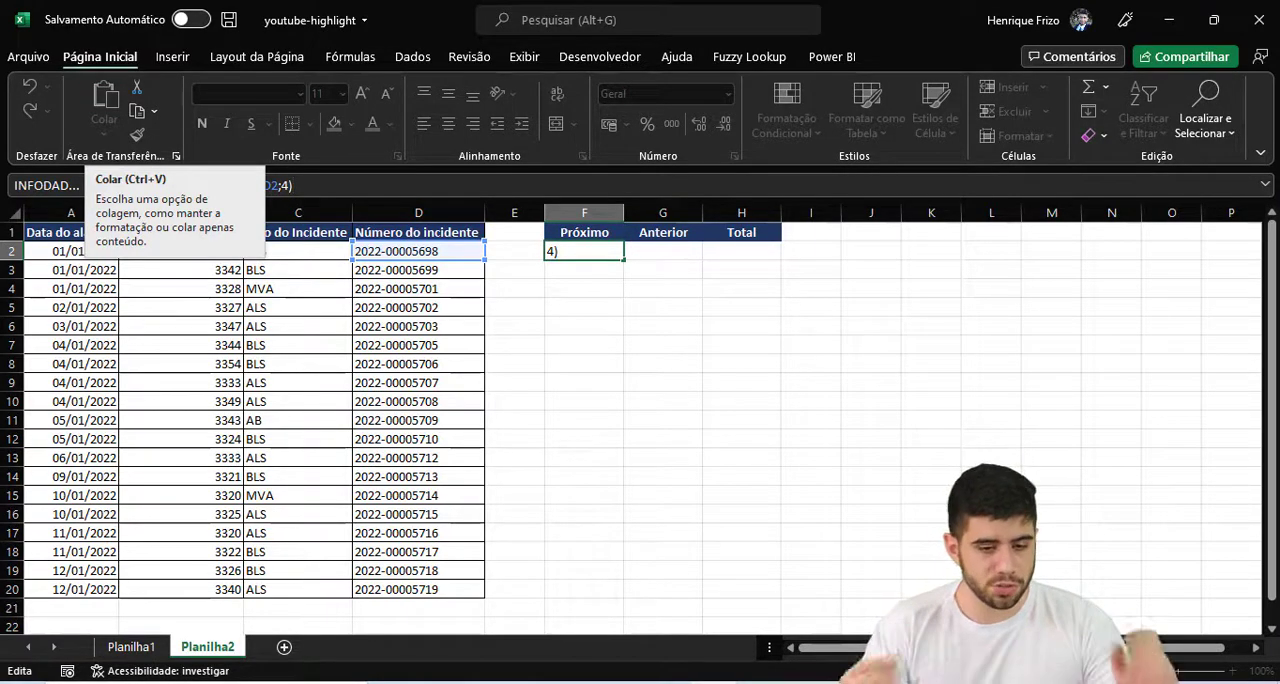
{"action": "key", "text": "ctrl+Return"}
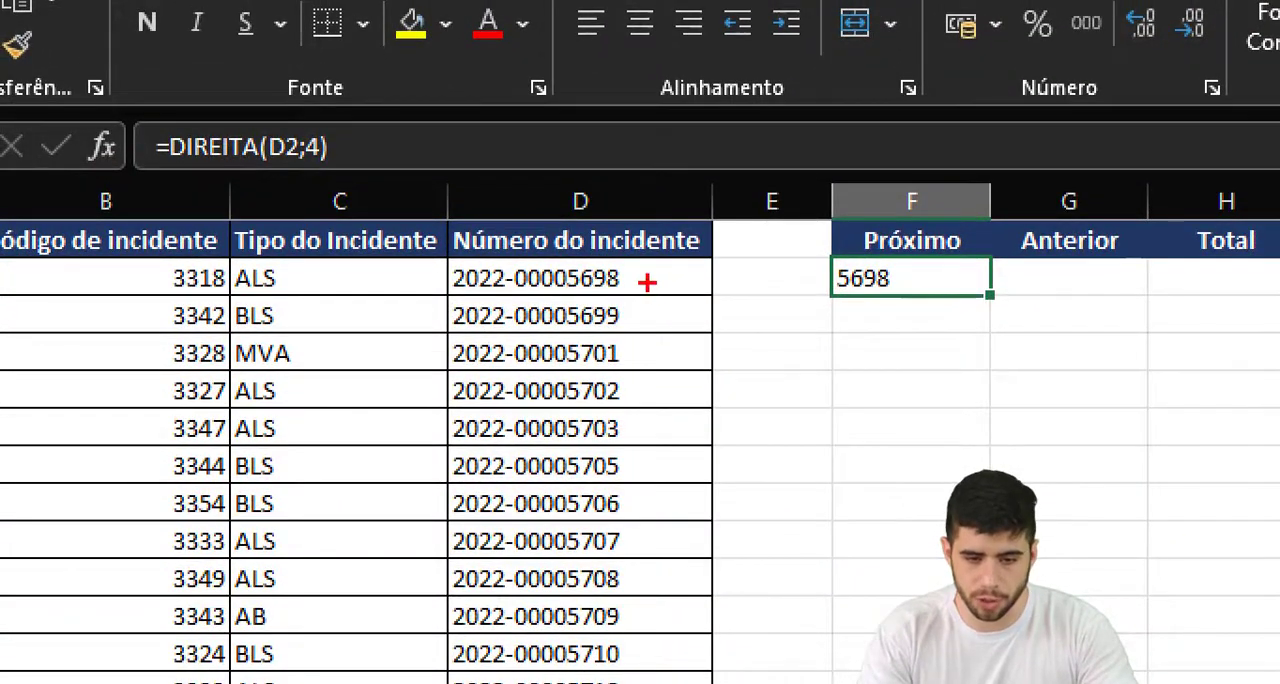
{"action": "left_click_drag", "start_coordinate": [648, 283], "coordinate": [684, 250]}
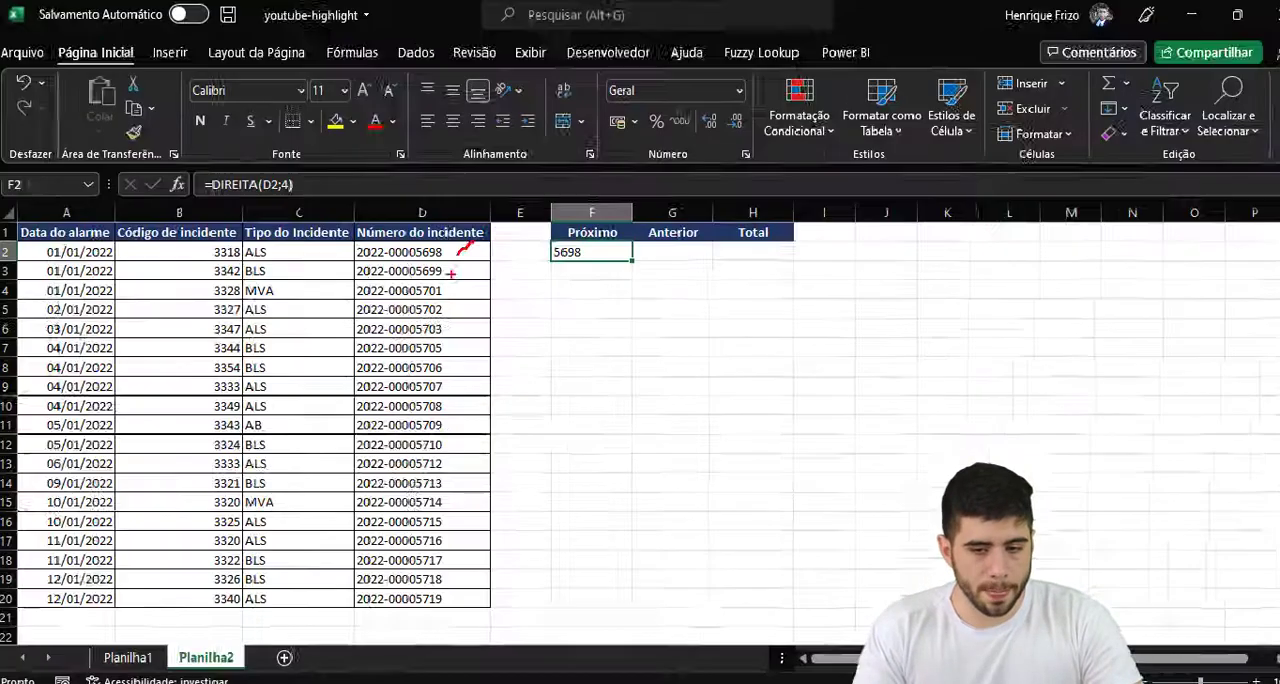
- Extend the F2 formula to compare against the next incident number: =DIREITA(D2;4)+1<>DIREITA(D3;4)+0
{"action": "key", "text": "F2"}
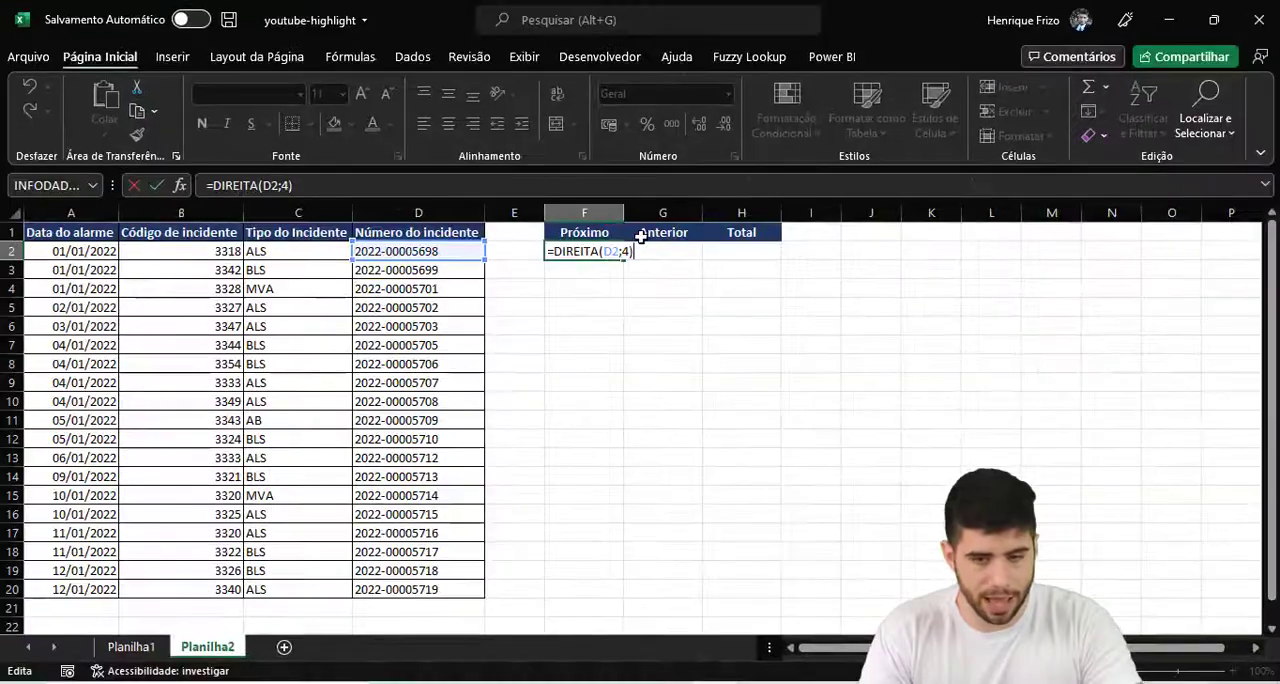
{"action": "type", "text": "+1"}
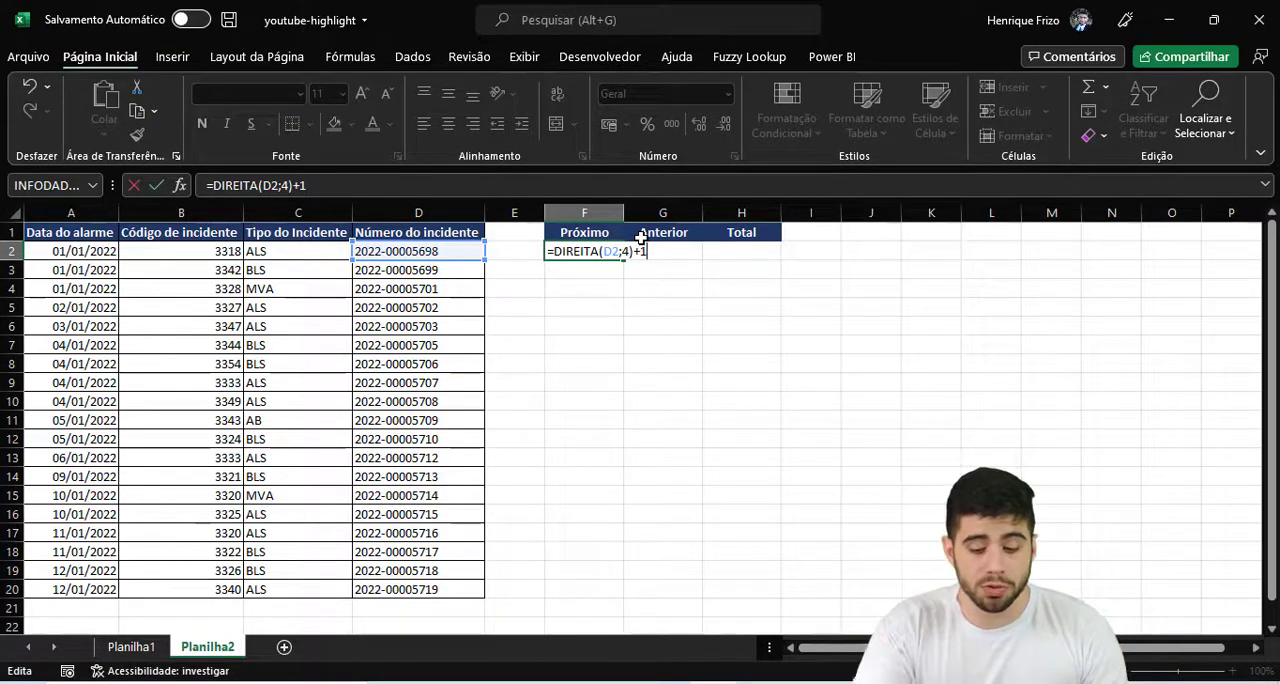
{"action": "type", "text": "<>"}
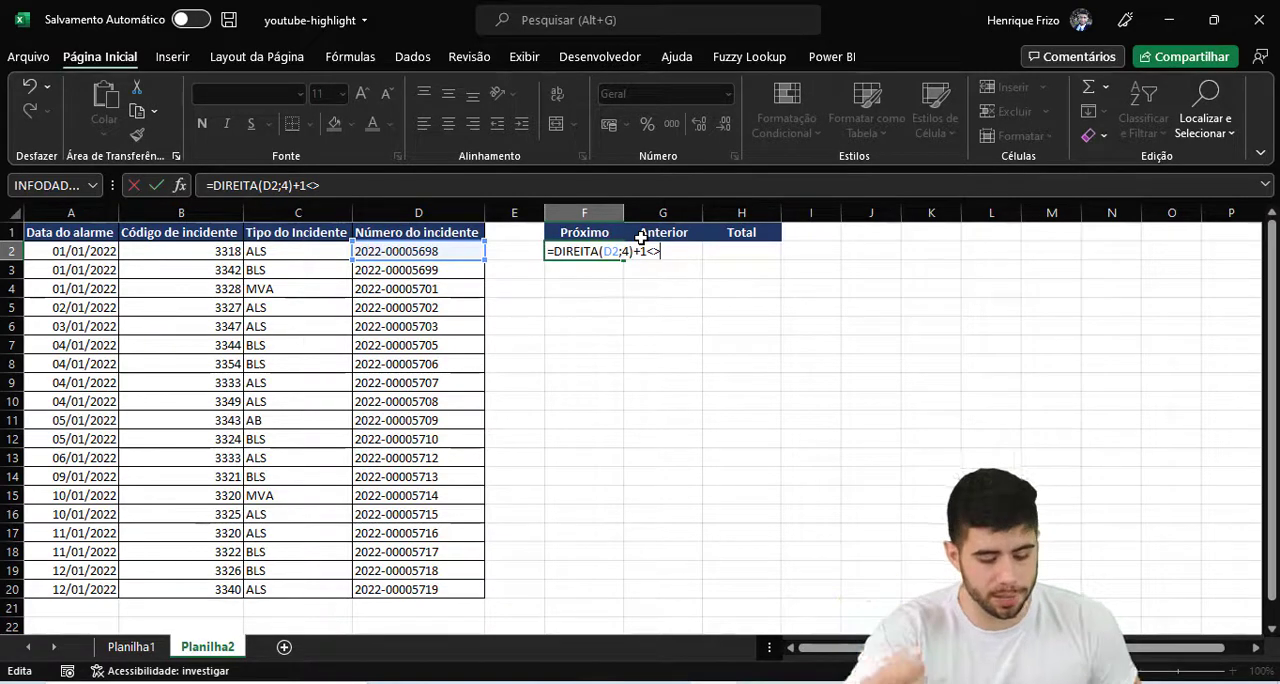
{"action": "type", "text": "dire"}
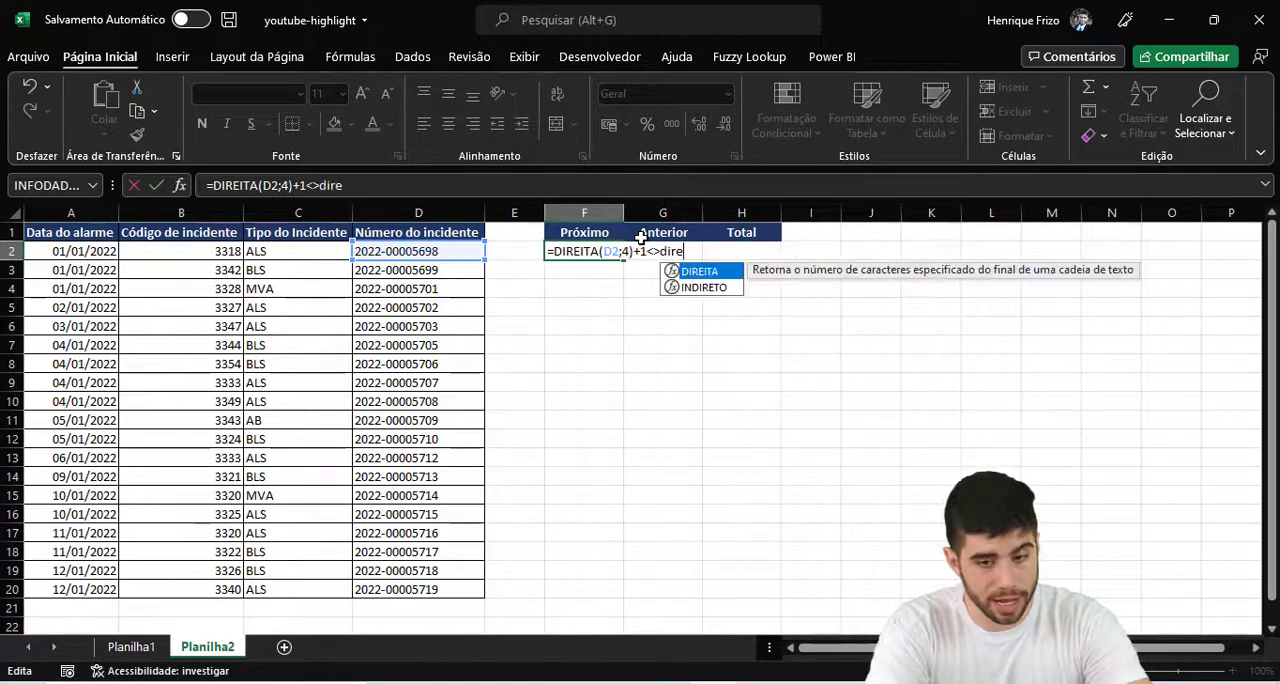
{"action": "key", "text": "Tab"}
{"action": "key", "text": "Left"}
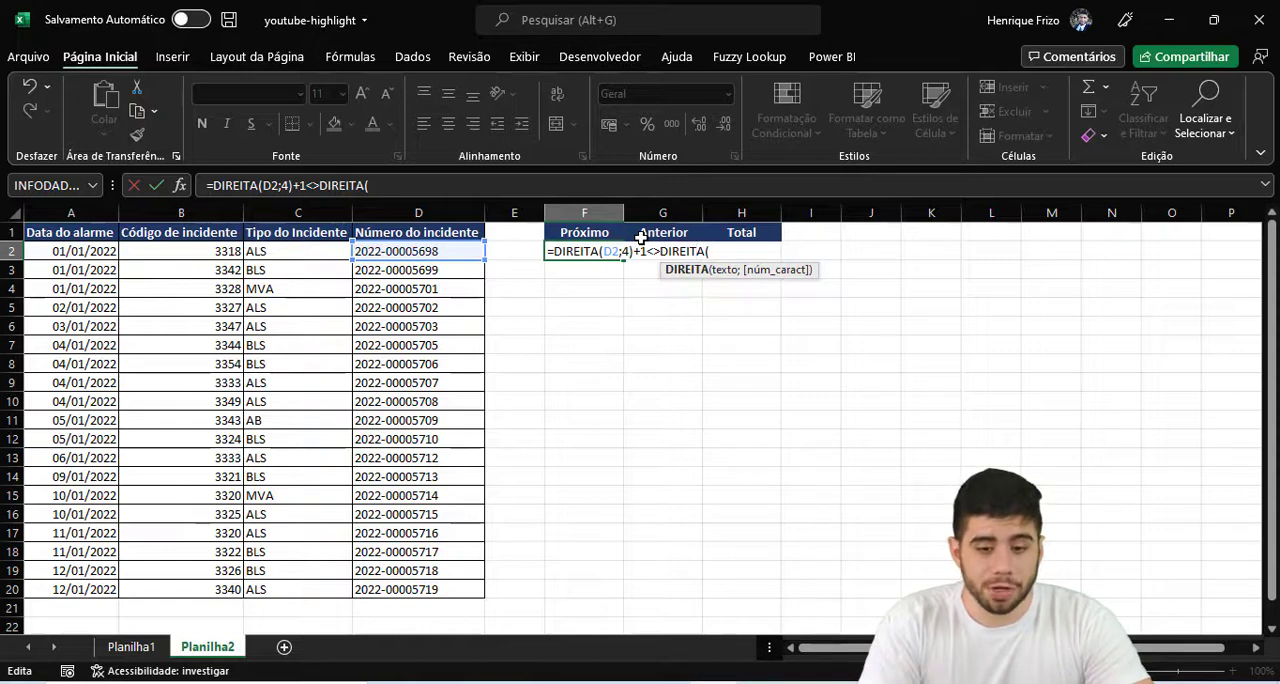
{"action": "left_click", "coordinate": [474, 271]}
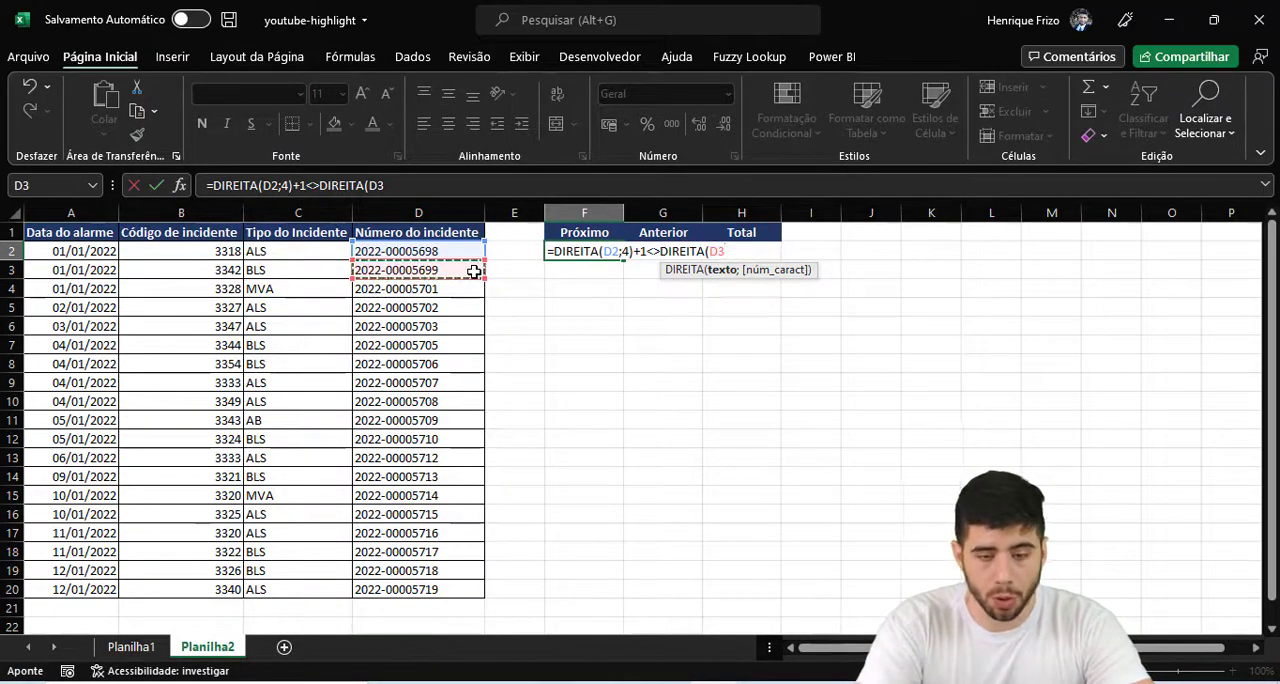
{"action": "type", "text": ";4)+0"}
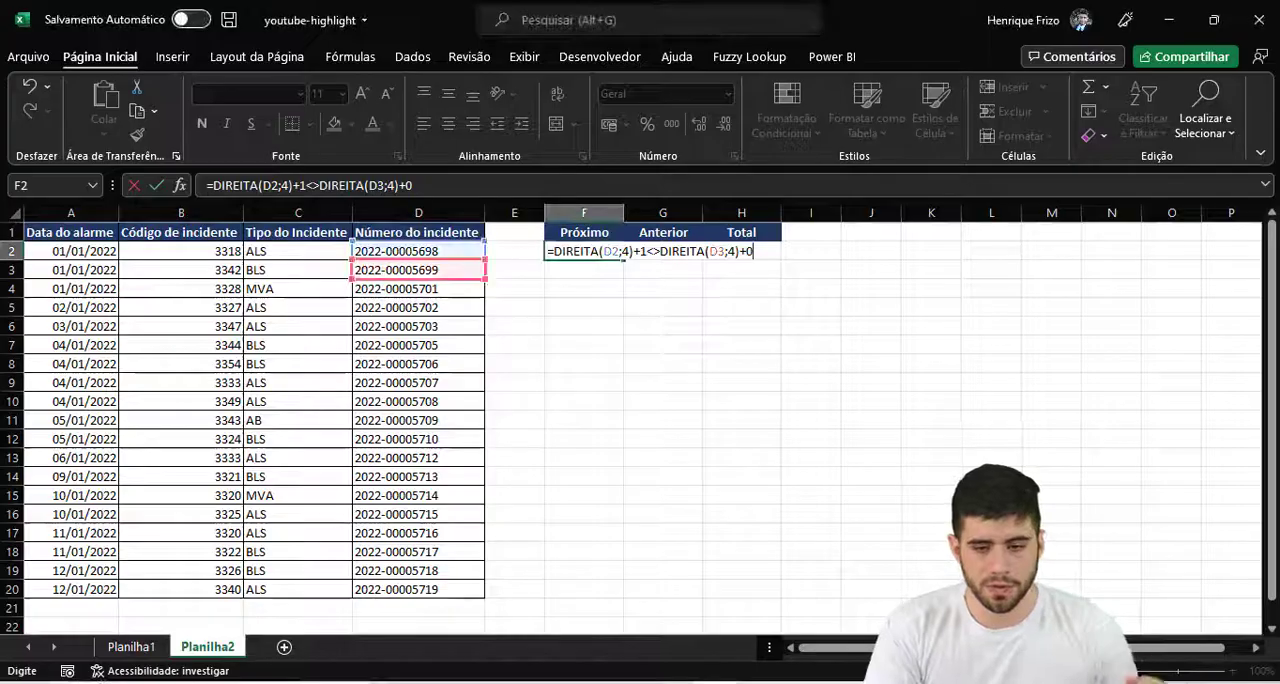
{"action": "key", "text": "Return"}
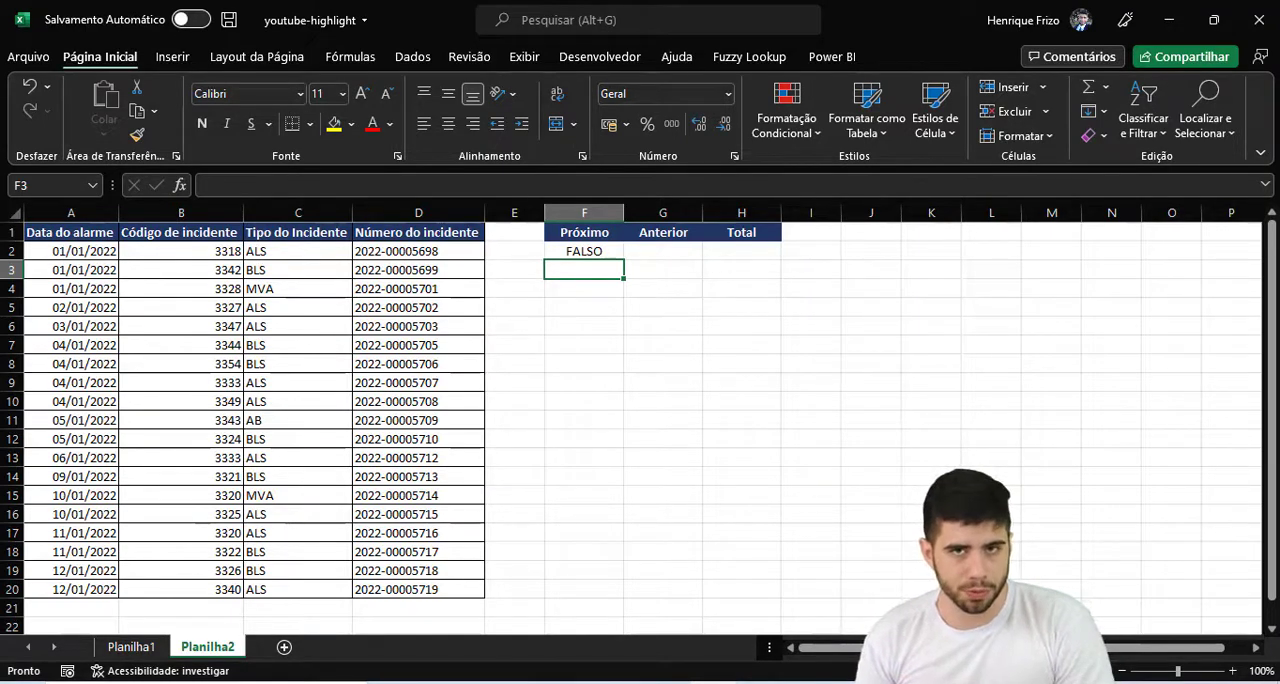
- Fill the Próximo formula from F2 down to F20 and autofit the width of column F
{"action": "left_click", "coordinate": [611, 252]}
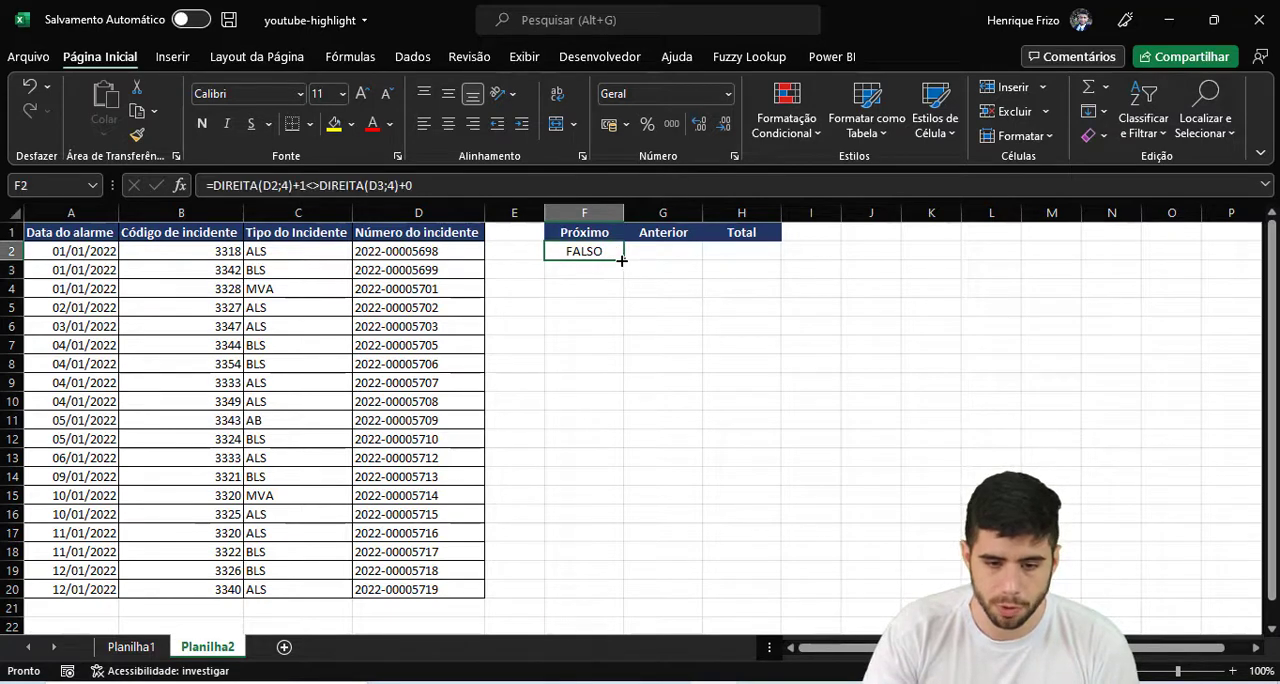
{"action": "left_click_drag", "start_coordinate": [621, 260], "coordinate": [606, 592]}
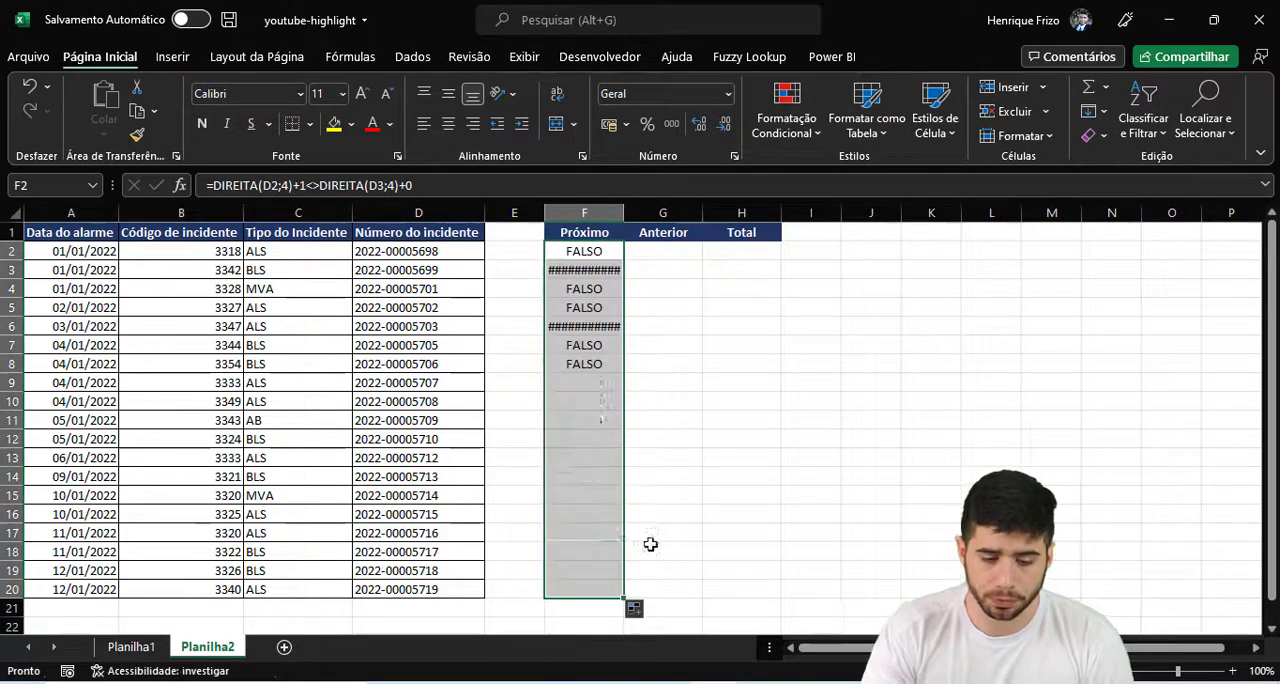
{"action": "double_click", "coordinate": [624, 213]}
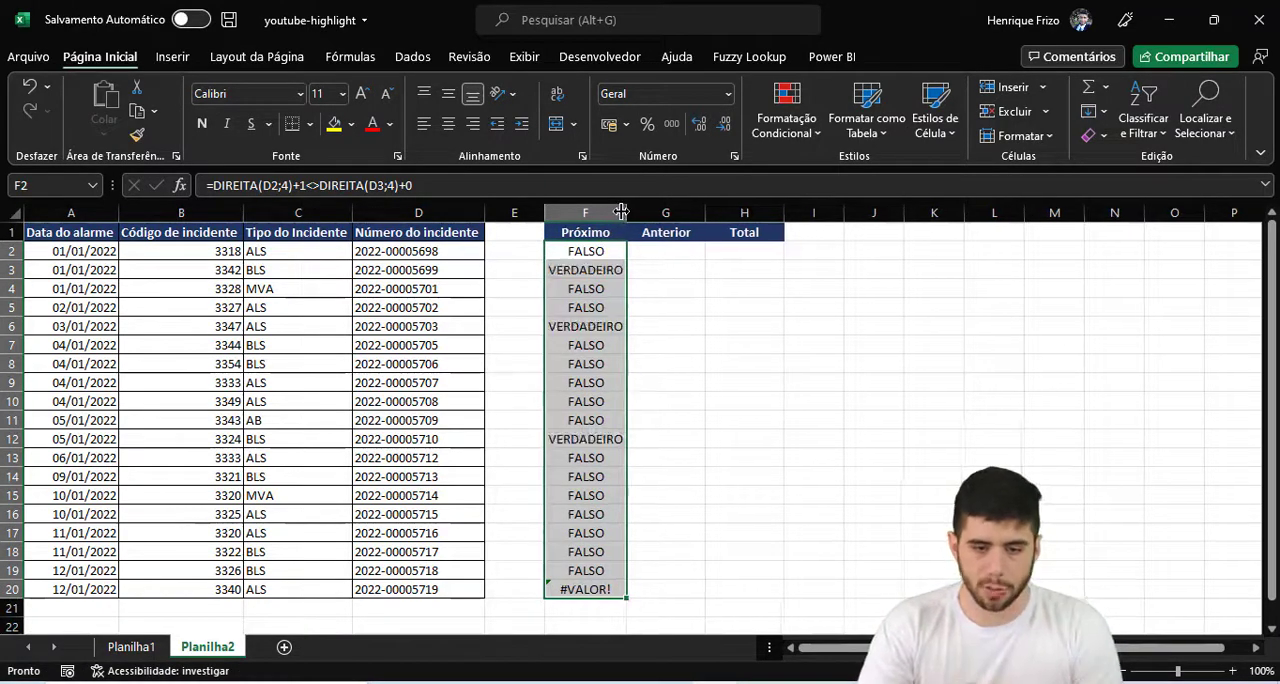
{"action": "left_click", "coordinate": [595, 272]}
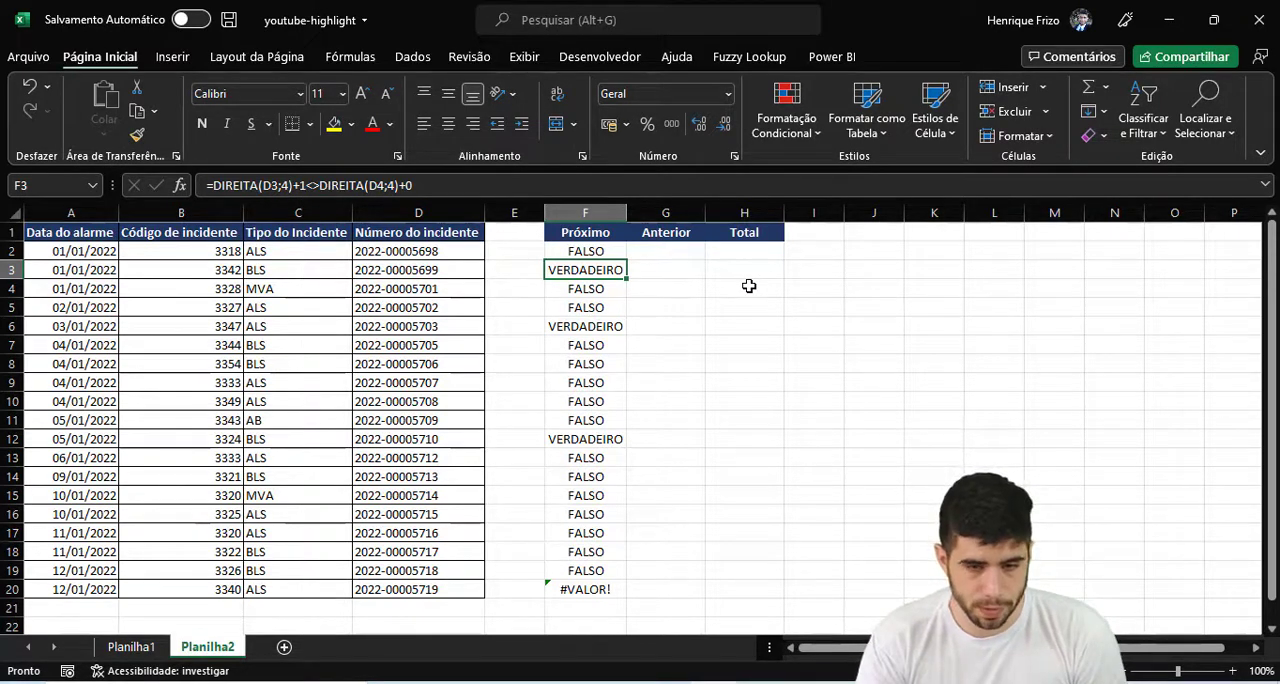
- In G2 under Anterior, begin the formula that subtracts one from the first incident number's last four characters: =DIREITA(D2;4)-1
{"action": "left_click", "coordinate": [664, 250]}
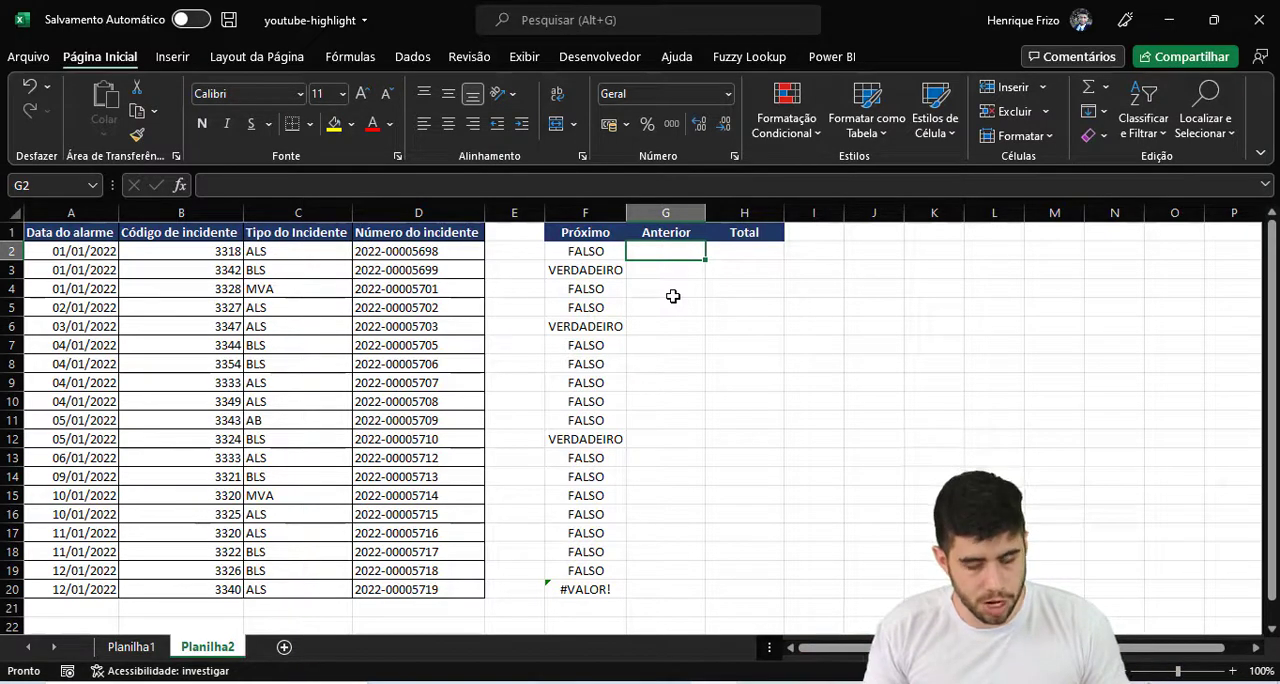
{"action": "type", "text": "=dire"}
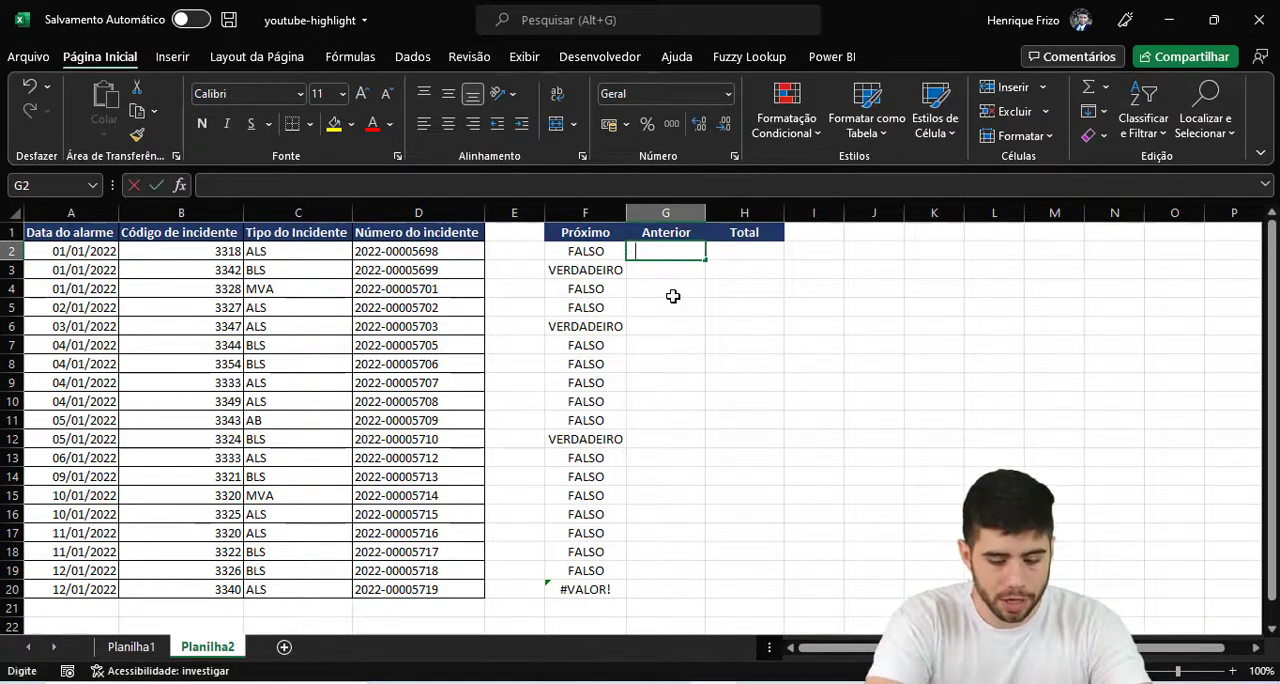
{"action": "key", "text": "Tab"}
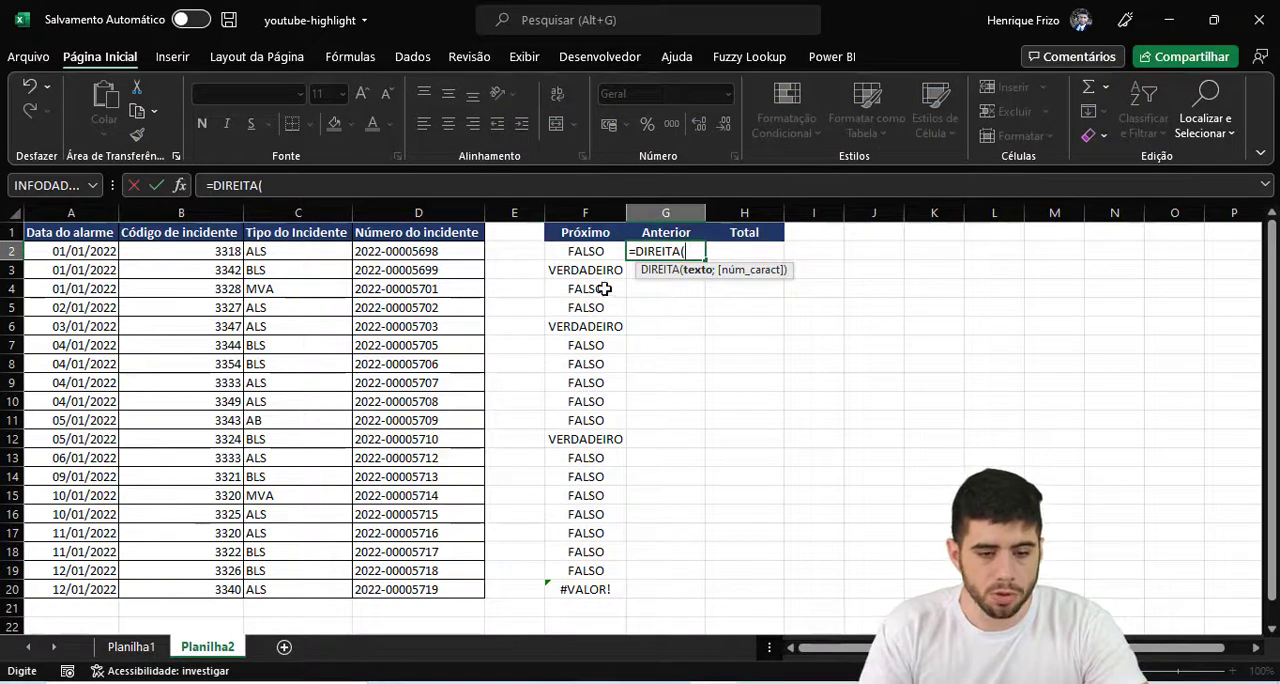
{"action": "left_click", "coordinate": [441, 254]}
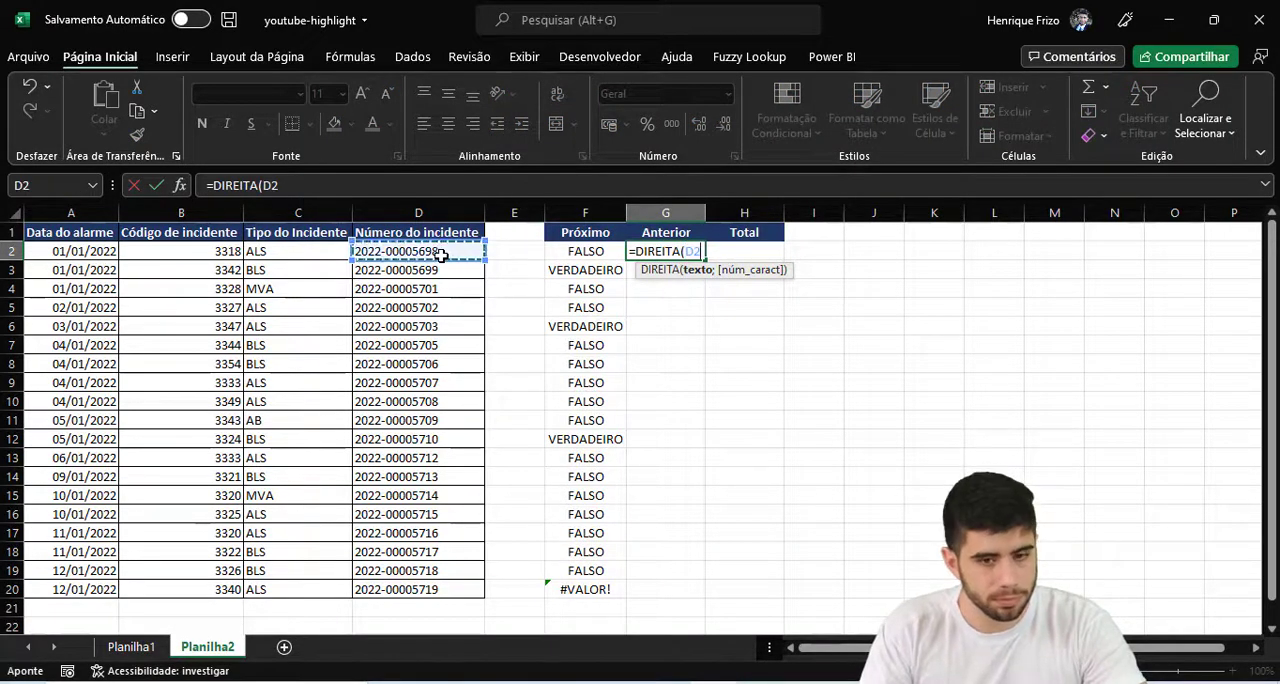
{"action": "type", "text": ";4)"}
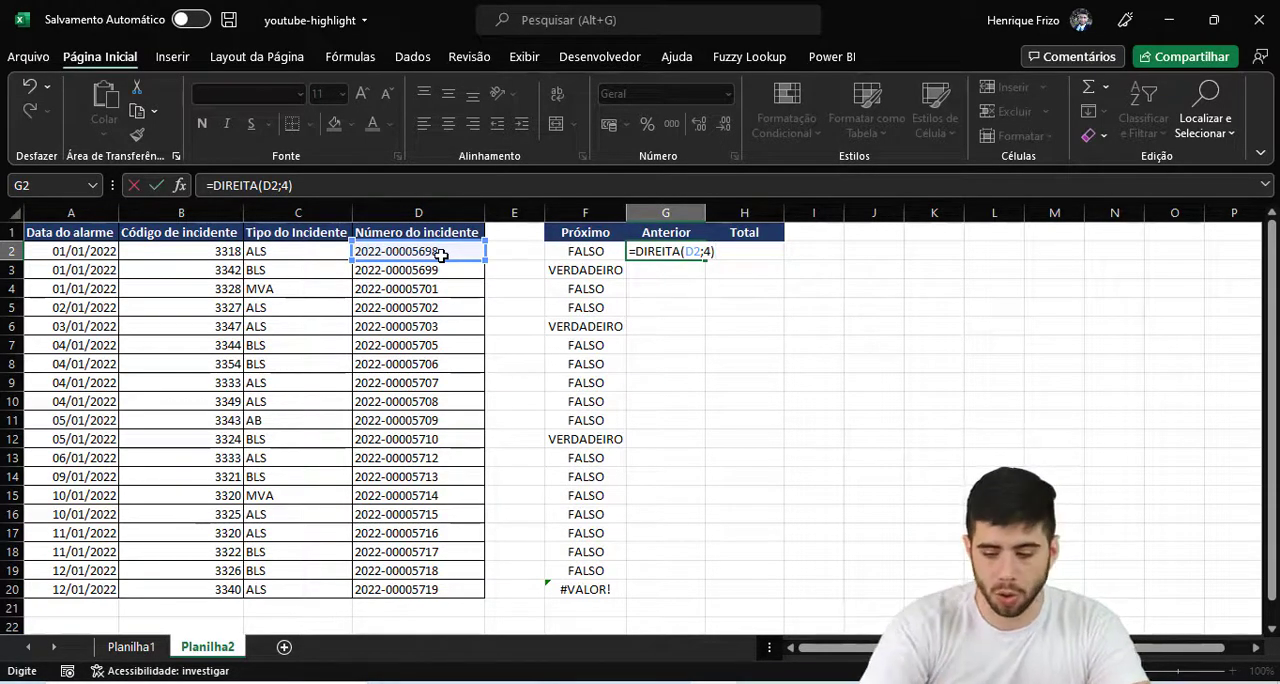
{"action": "type", "text": "-1"}
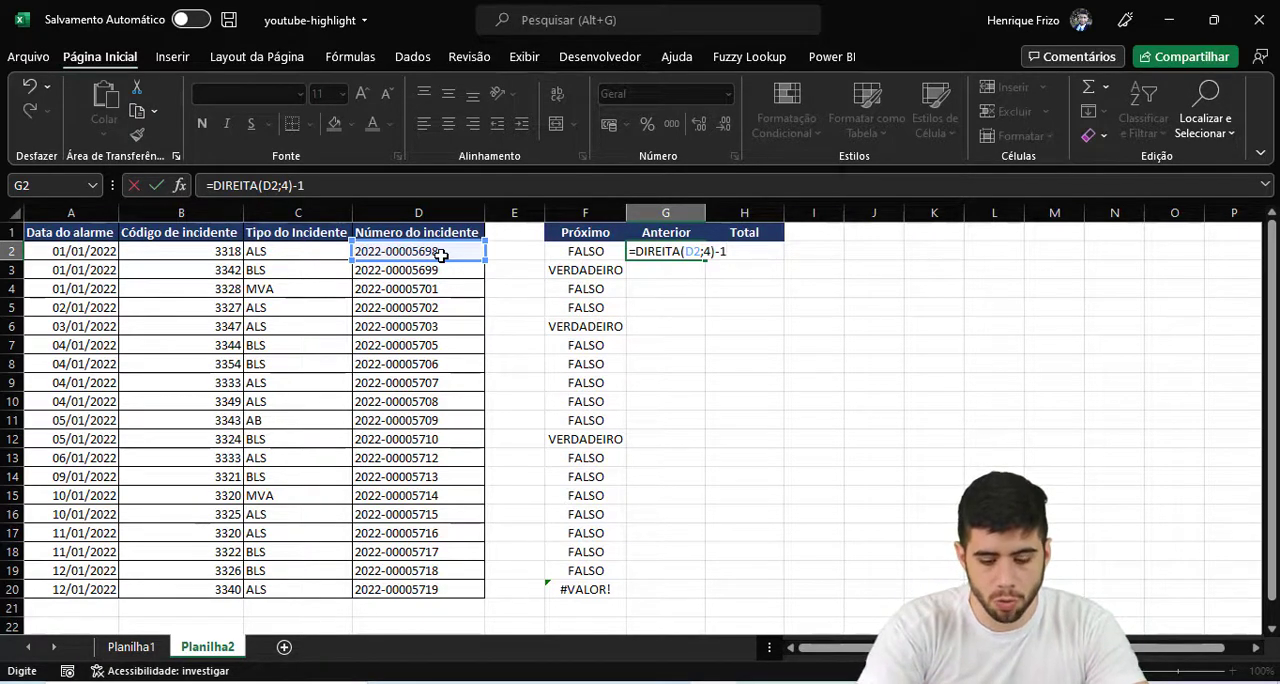
{"action": "type", "text": "<>"}
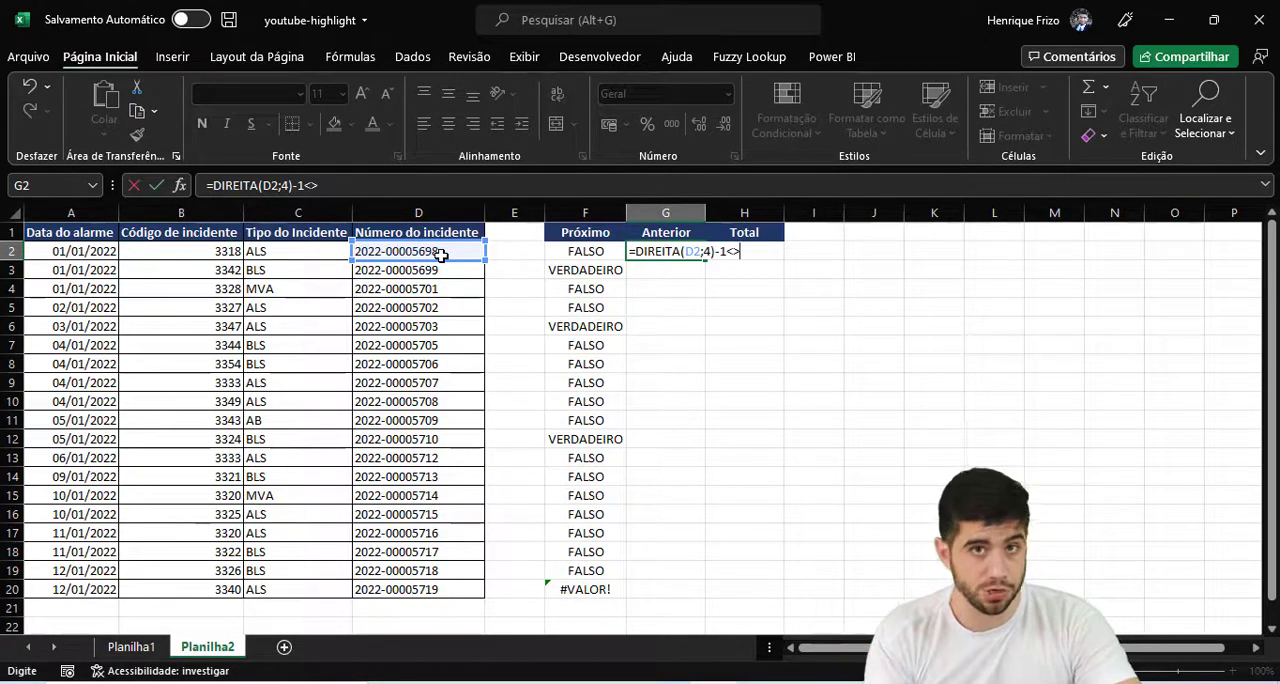
{"action": "type", "text": "DIREITA("}
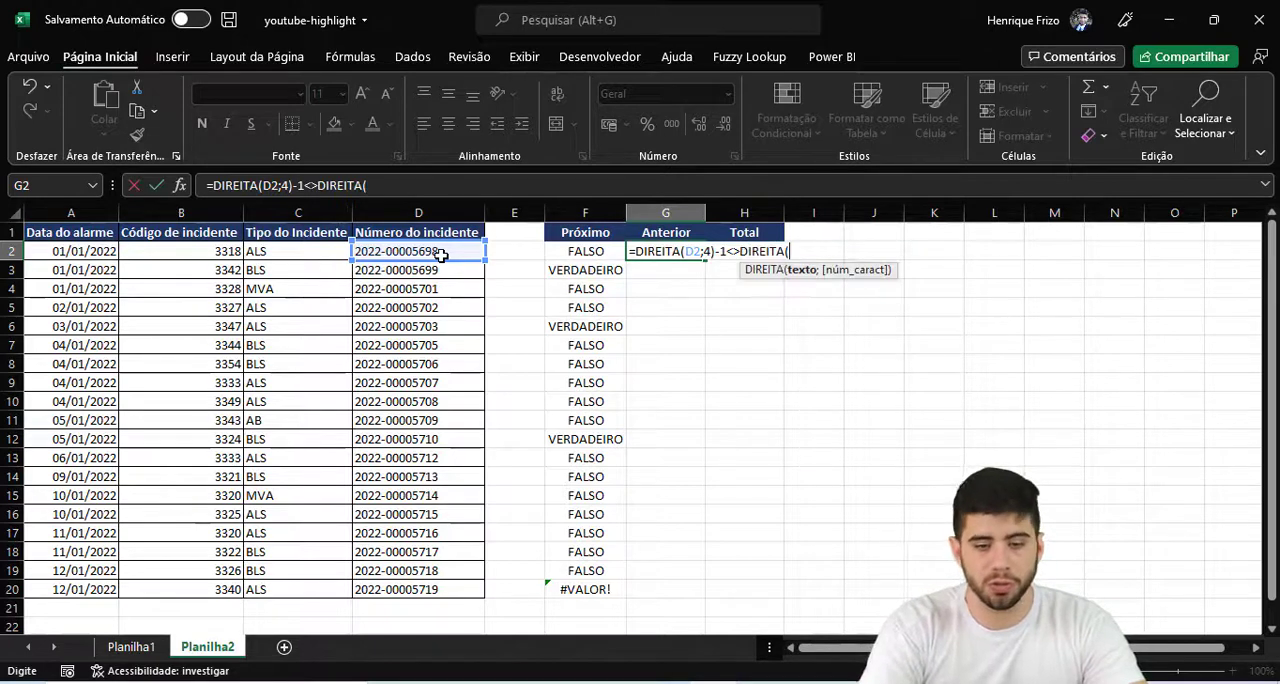
- Complete the G2 formula by comparing against the cell above, giving =DIREITA(D2;4)-1<>DIREITA(D1;4)+0
{"action": "left_click", "coordinate": [441, 255]}
{"action": "key", "text": "Up"}
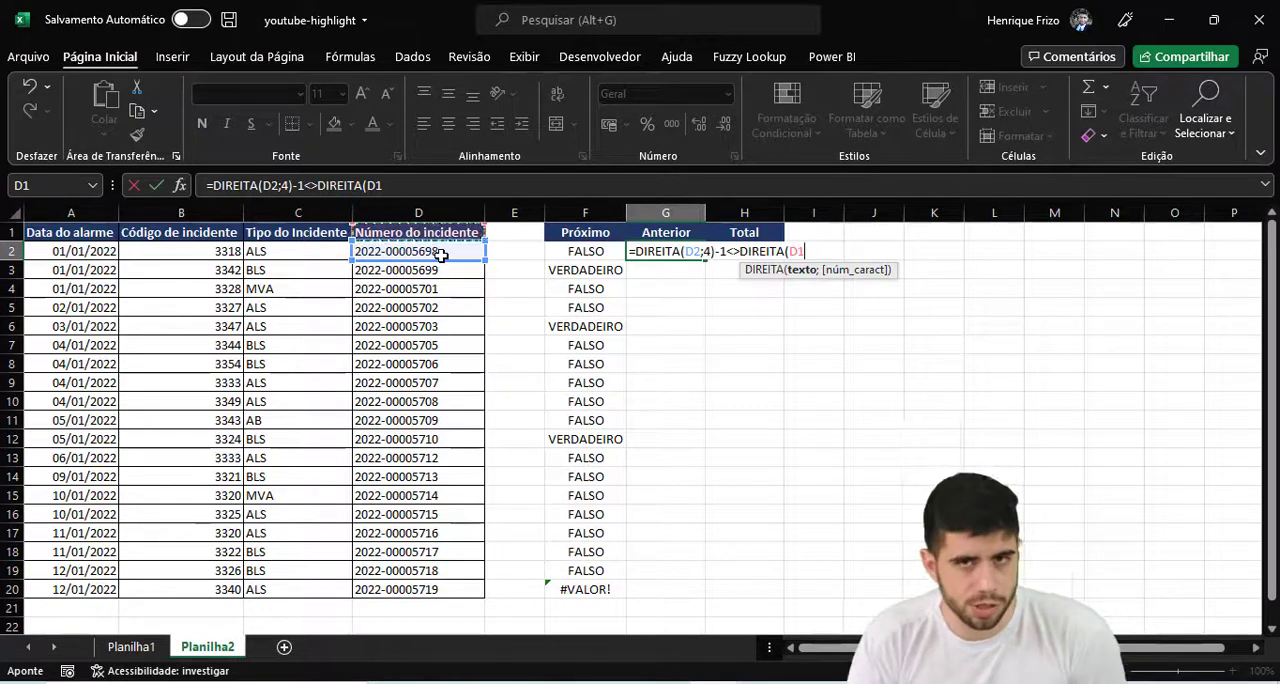
{"action": "type", "text": ";4"}
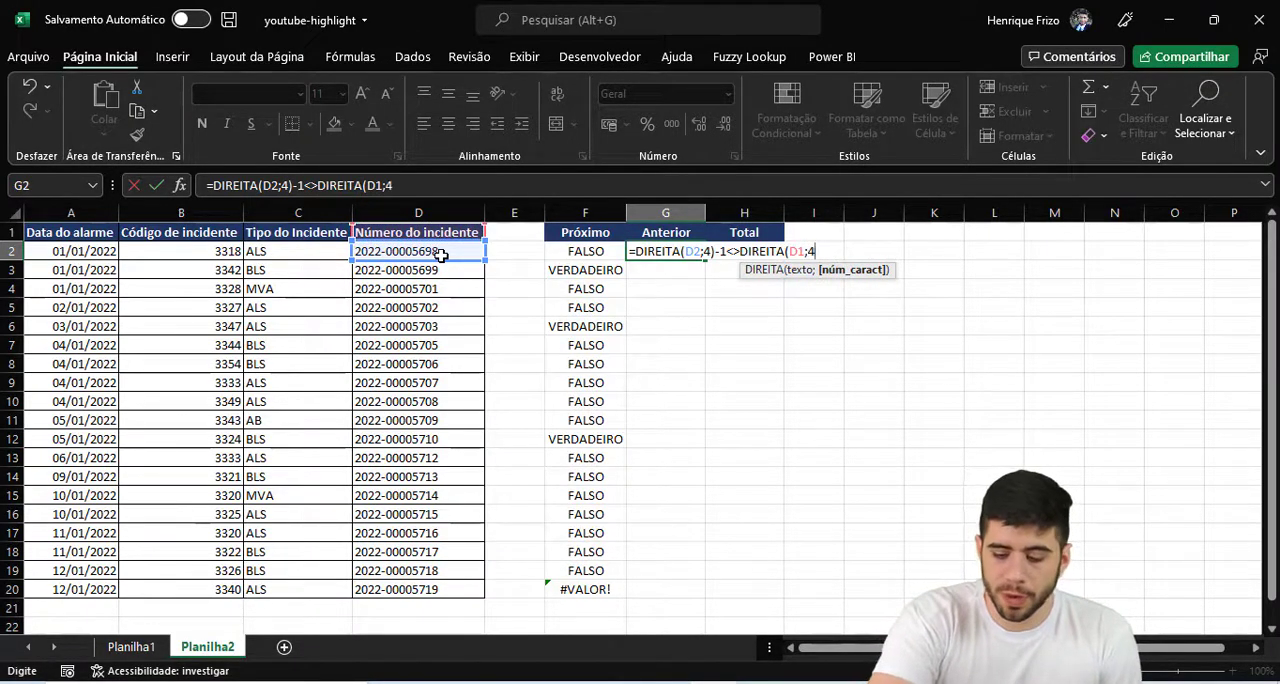
{"action": "type", "text": ")+0"}
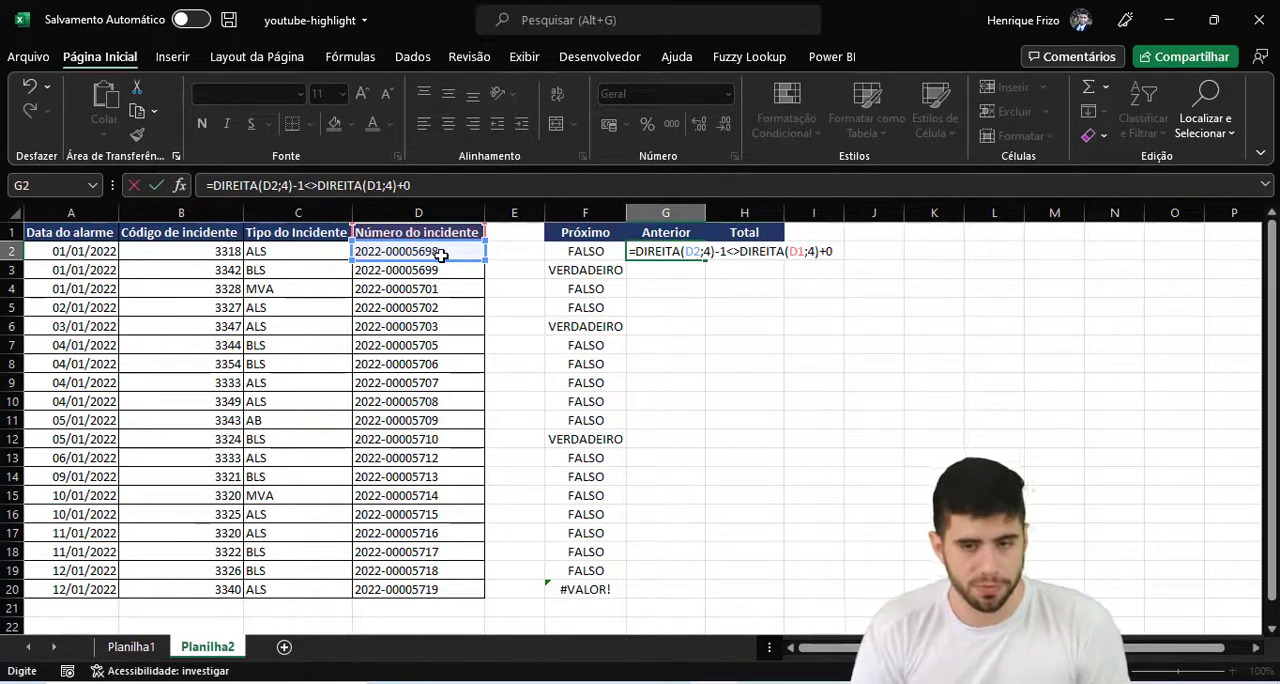
{"action": "key", "text": "Return"}
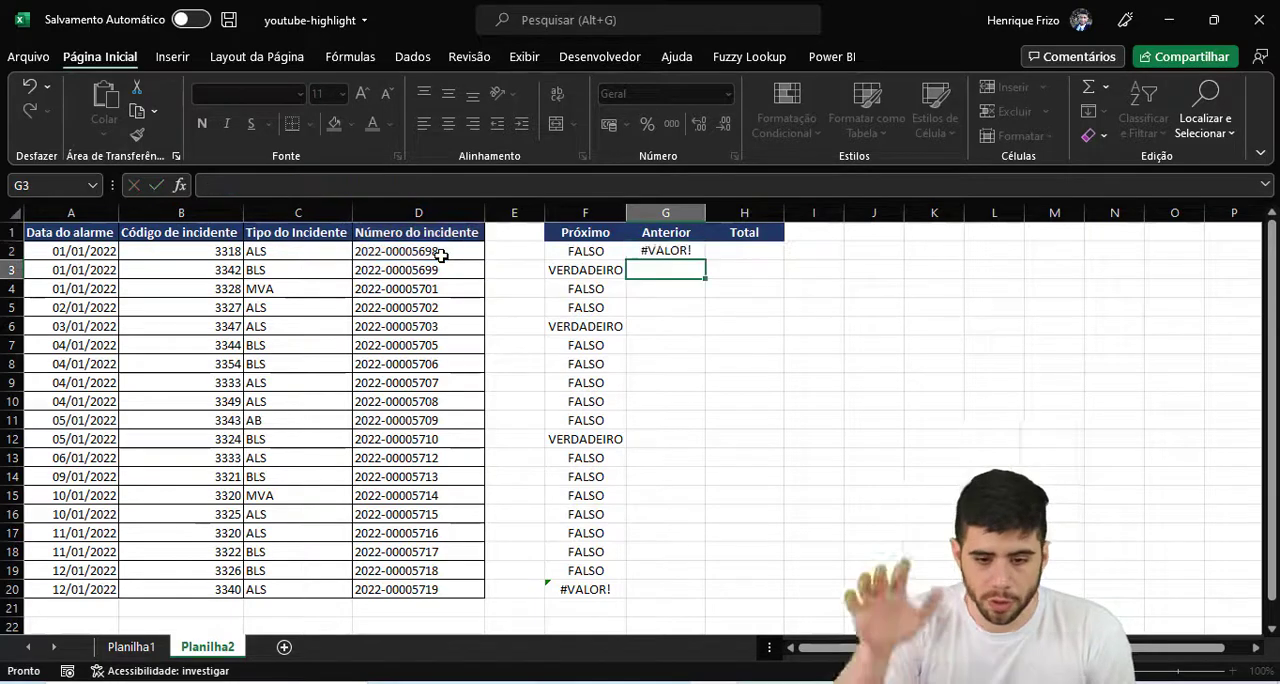
- Fill the Anterior formula from G2 down to G20 and autofit the width of column G
{"action": "left_click", "coordinate": [680, 252]}
{"action": "double_click", "coordinate": [706, 258]}
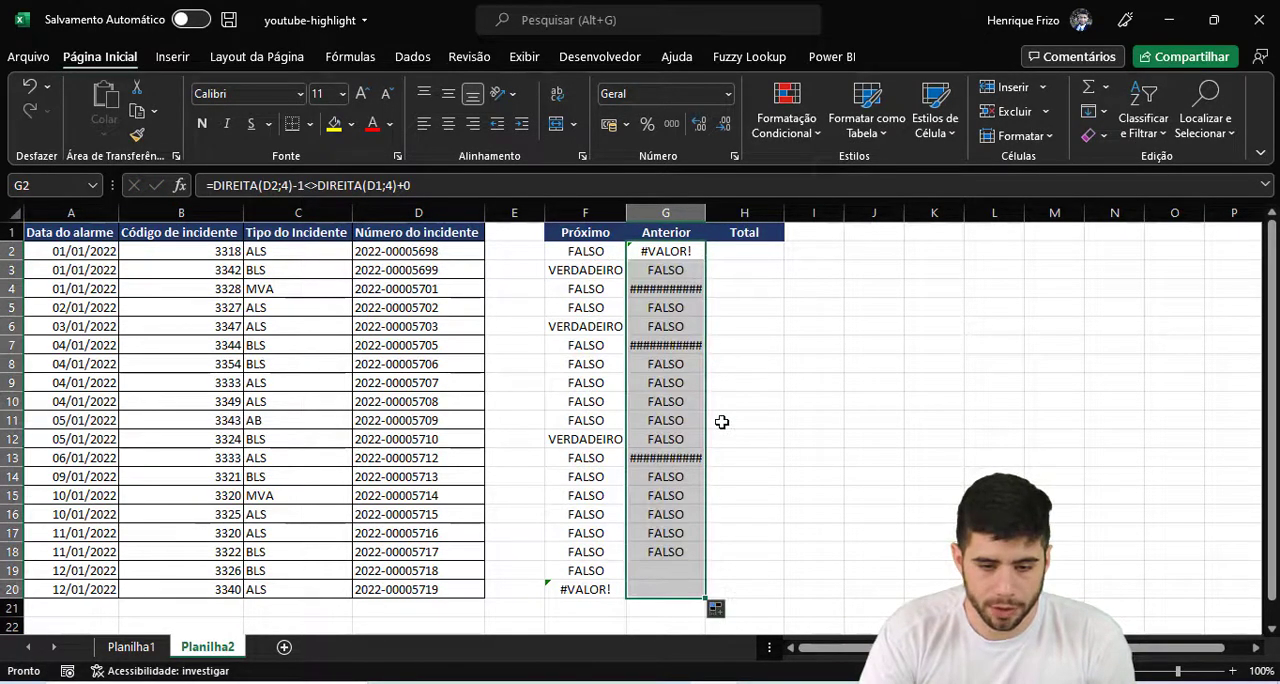
{"action": "double_click", "coordinate": [706, 213]}
{"action": "left_click", "coordinate": [694, 290]}
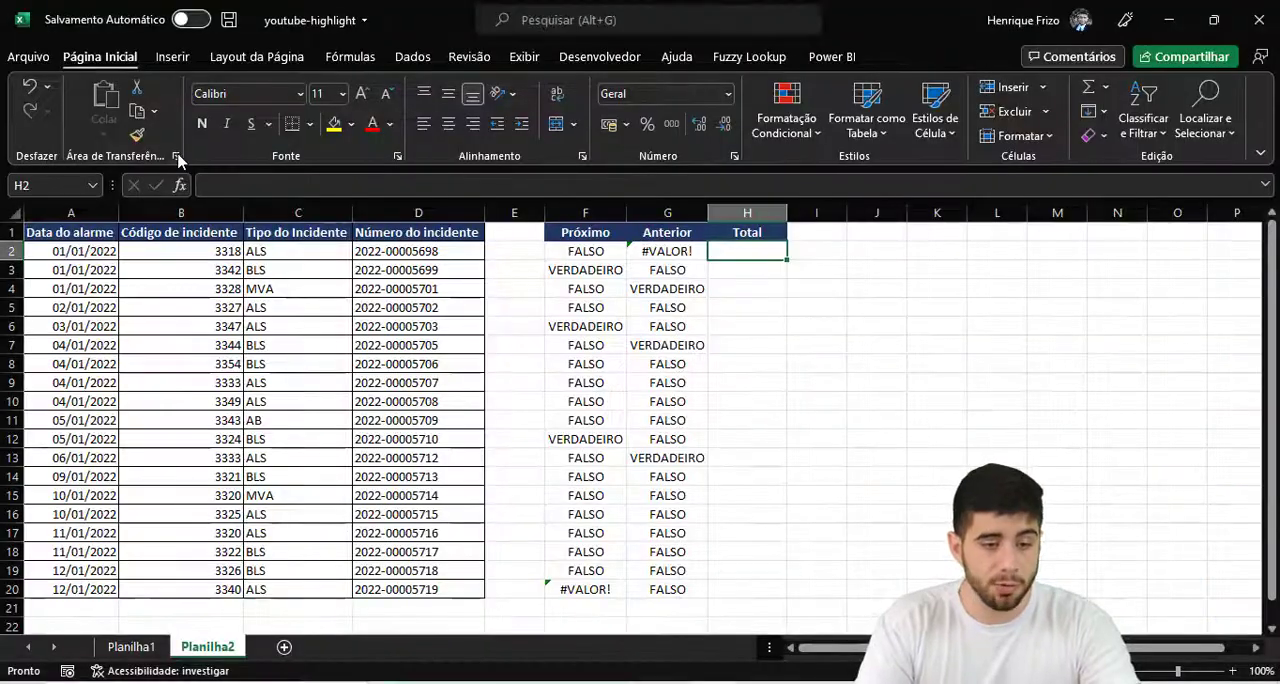
- Show the clipboard history and copy the Próximo formula text from F2 without its equals sign
{"action": "left_click", "coordinate": [352, 275]}
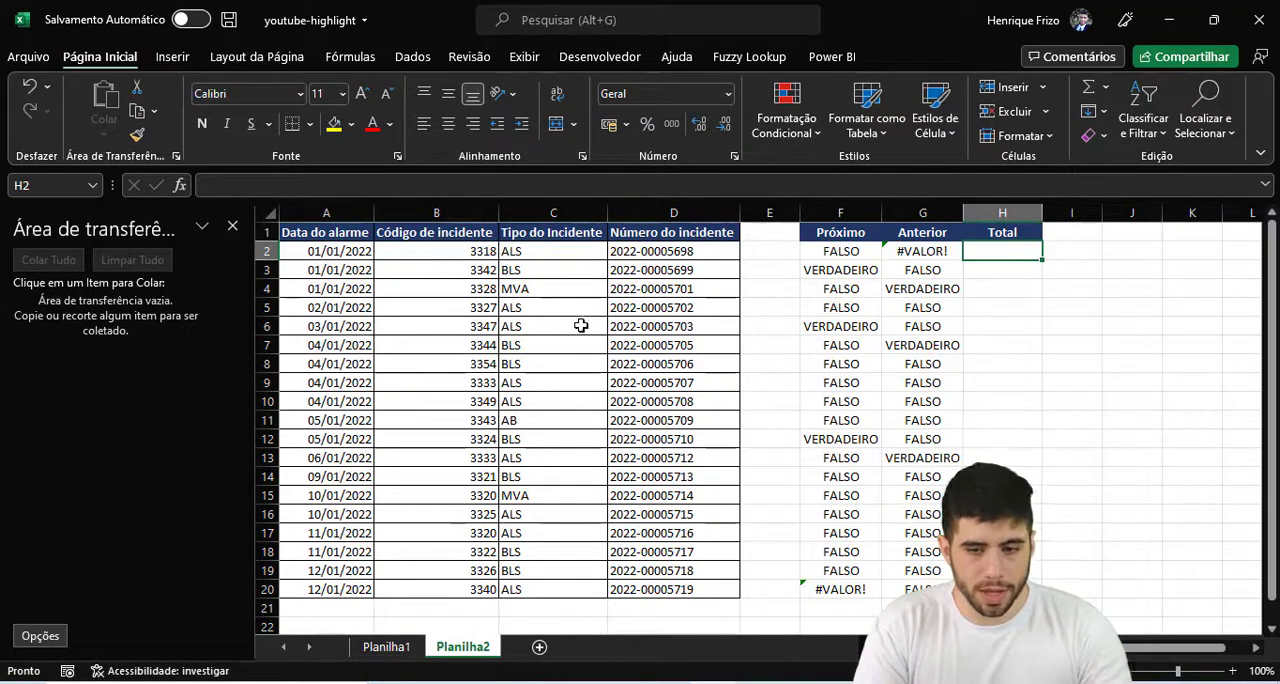
{"action": "left_click", "coordinate": [811, 251]}
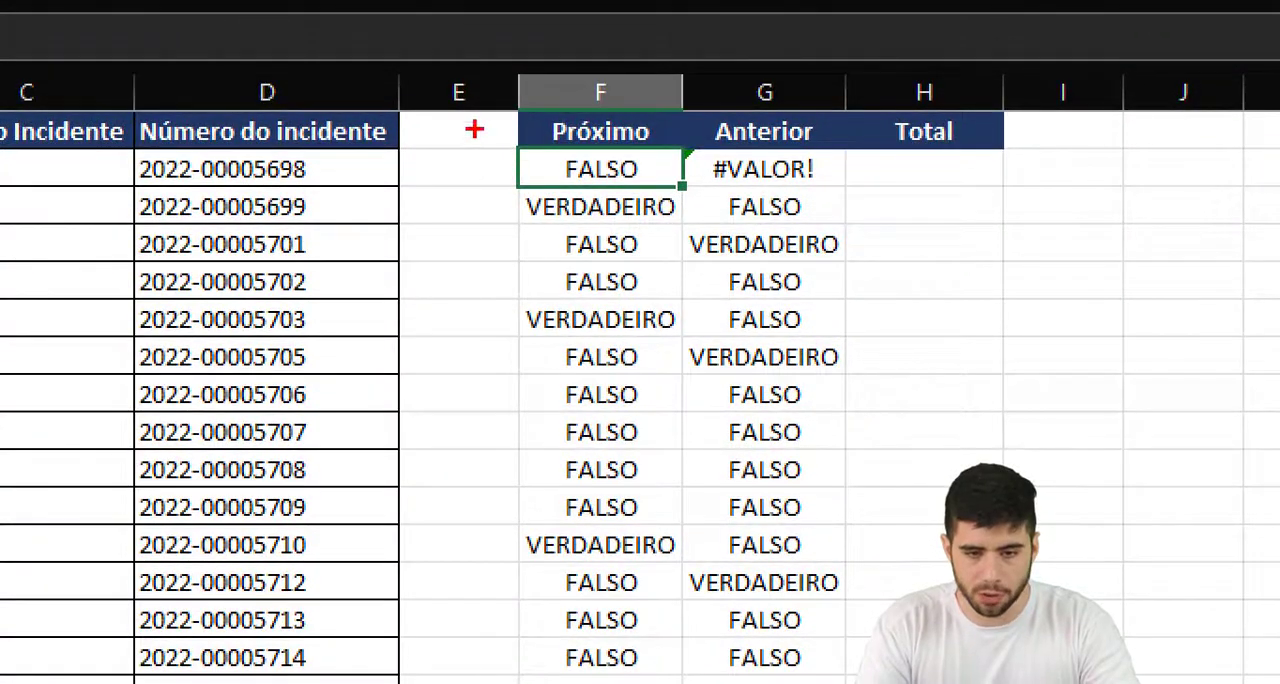
{"action": "left_click_drag", "start_coordinate": [475, 128], "coordinate": [708, 197]}
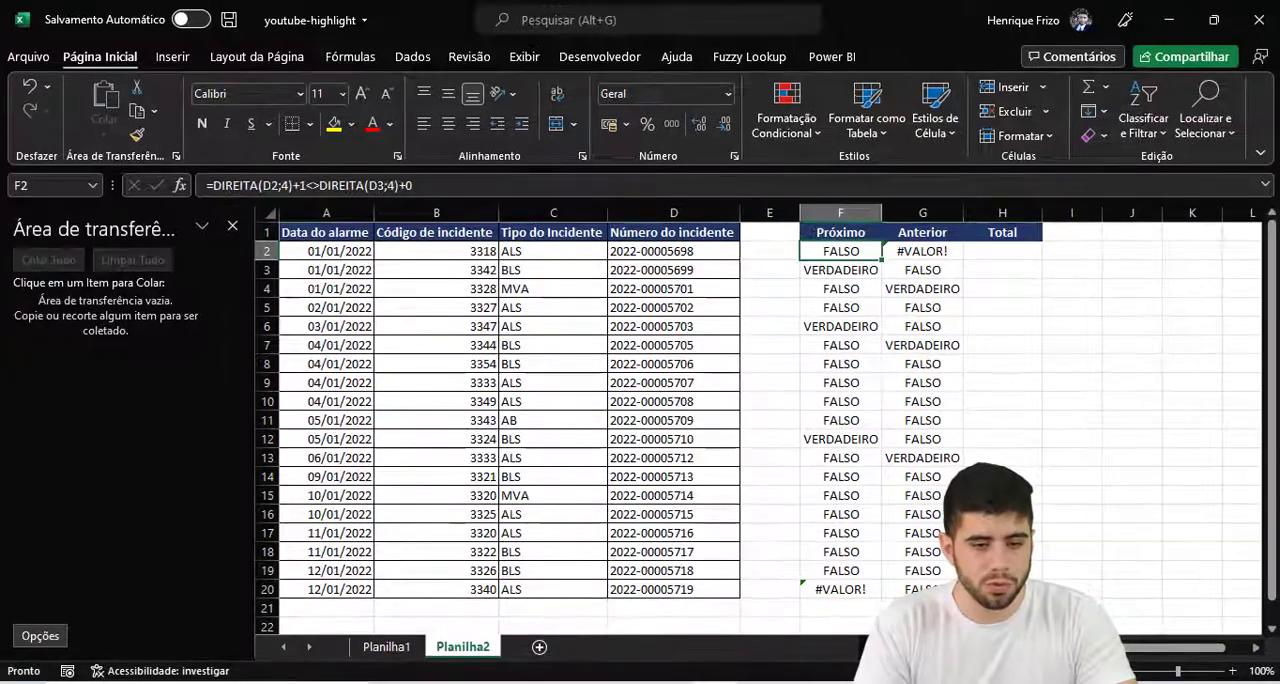
{"action": "key", "text": "F2"}
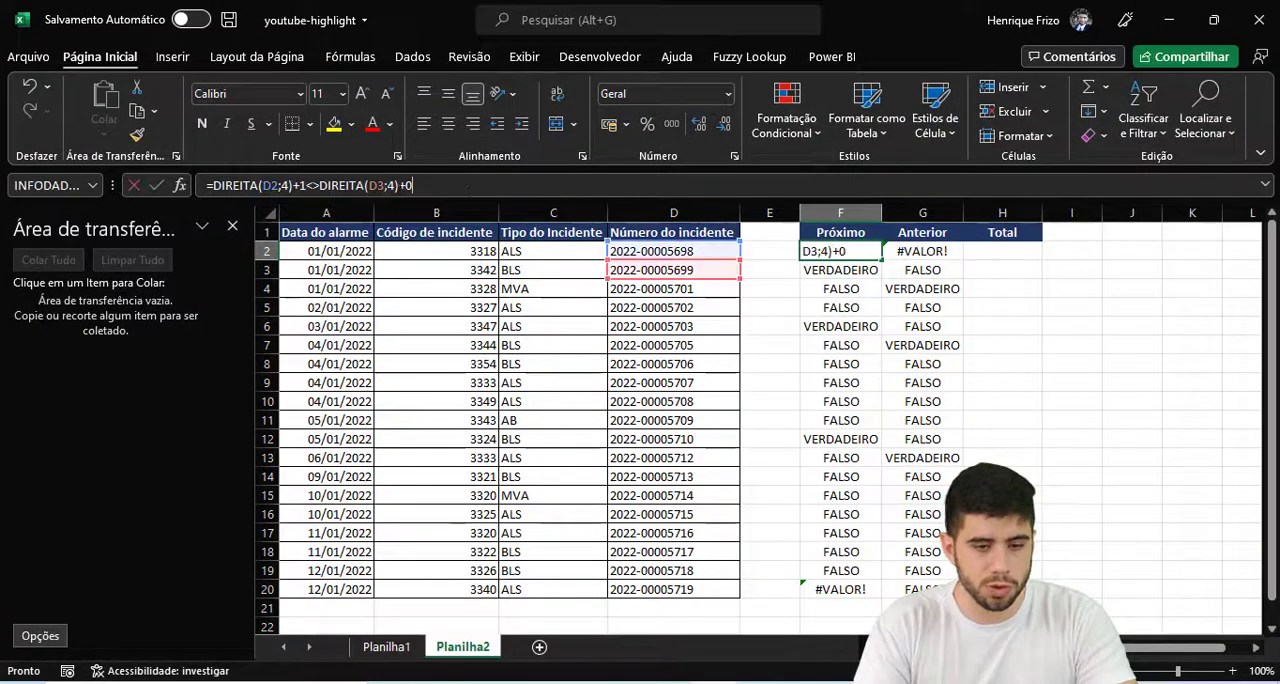
{"action": "key", "text": "Left"}
{"action": "key", "text": "Left"}
{"action": "key", "text": "Left"}
{"action": "key", "text": "Left"}
{"action": "key", "text": "Left"}
{"action": "key", "text": "Left"}
{"action": "key", "text": "Left"}
{"action": "key", "text": "Left"}
{"action": "key", "text": "Left"}
{"action": "key", "text": "Left"}
{"action": "key", "text": "Left"}
{"action": "key", "text": "Left"}
{"action": "key", "text": "Left"}
{"action": "key", "text": "Left"}
{"action": "key", "text": "Left"}
{"action": "key", "text": "Left"}
{"action": "key", "text": "Left"}
{"action": "key", "text": "Left"}
{"action": "key", "text": "Left"}
{"action": "key", "text": "Left"}
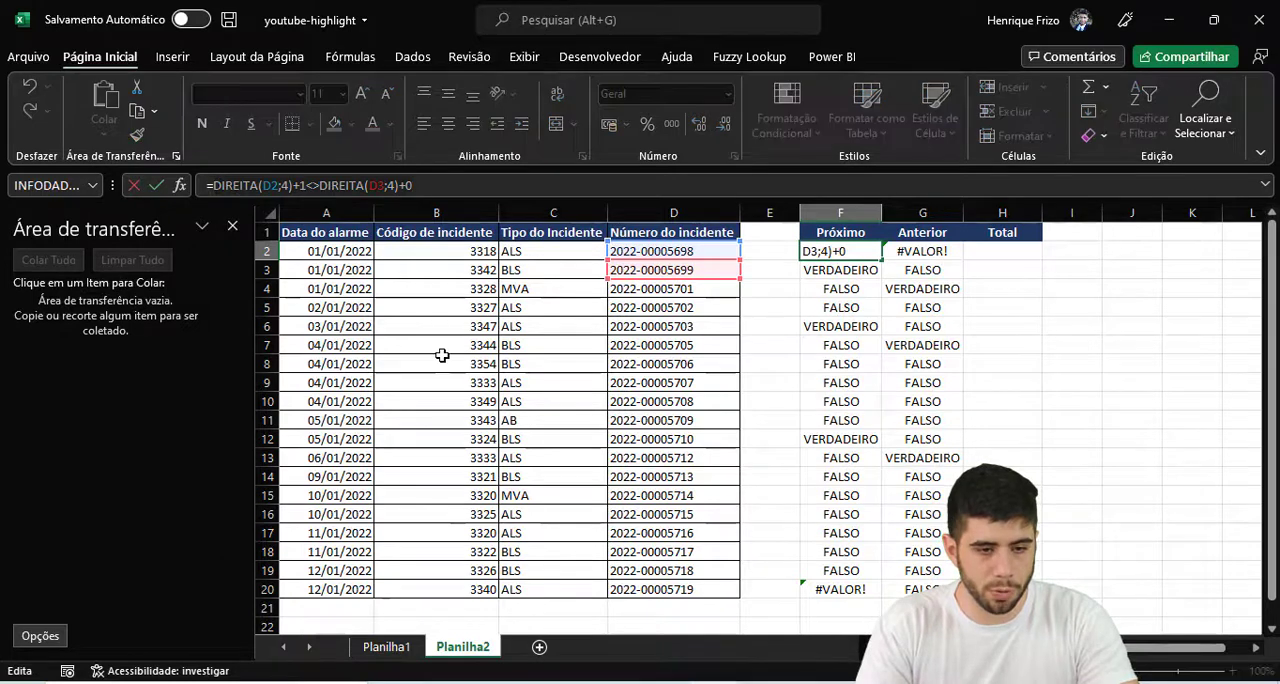
{"action": "key", "text": "ctrl+c"}
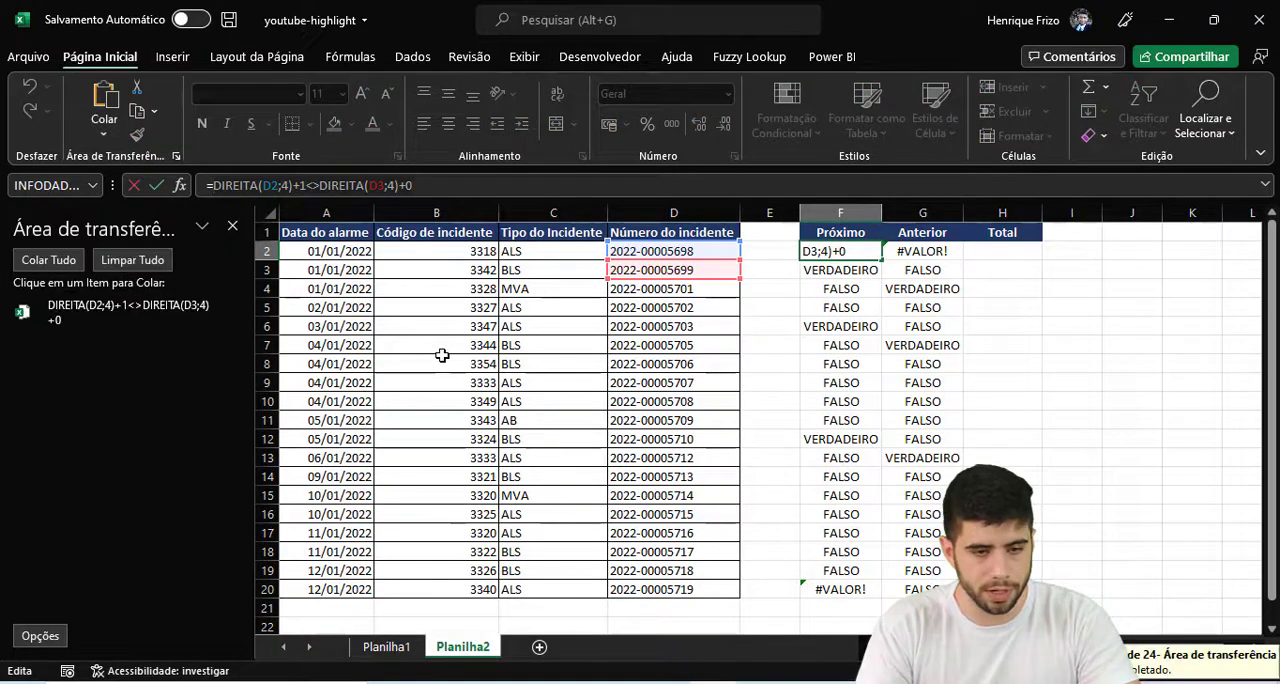
{"action": "key", "text": "Tab"}
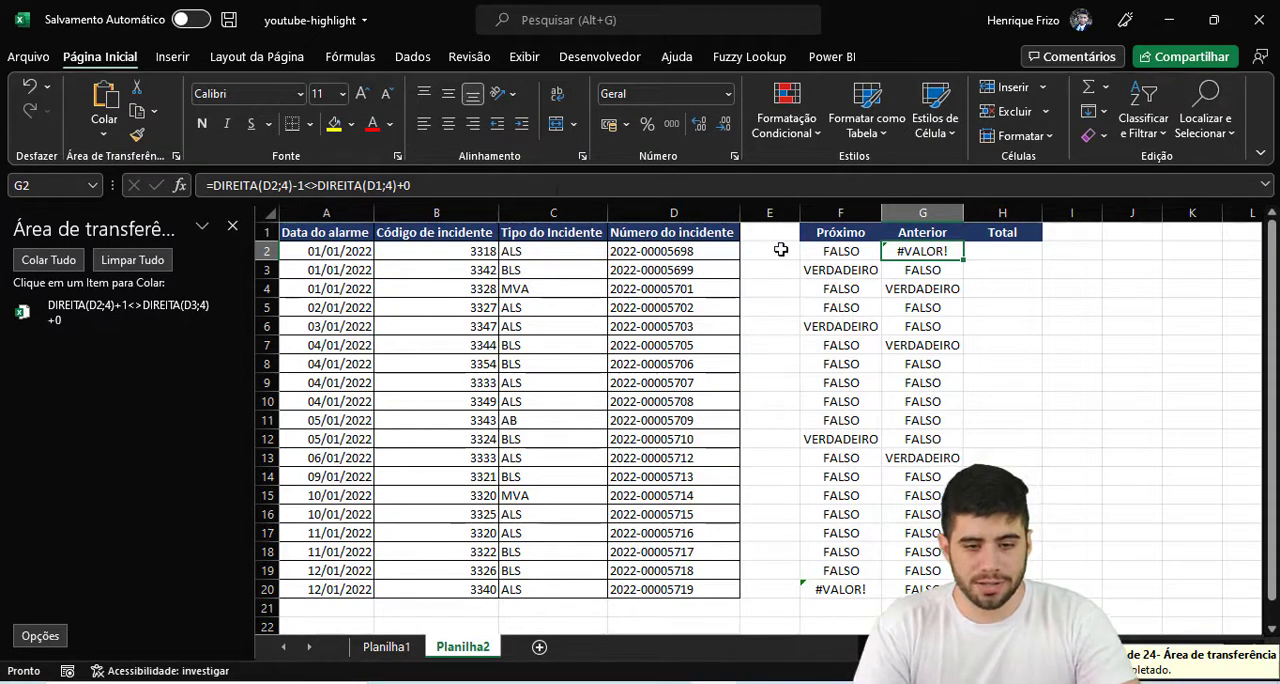
- Copy the Anterior formula text from G2 without its equals sign, leaving the cell's formula as it is
{"action": "left_click", "coordinate": [531, 185]}
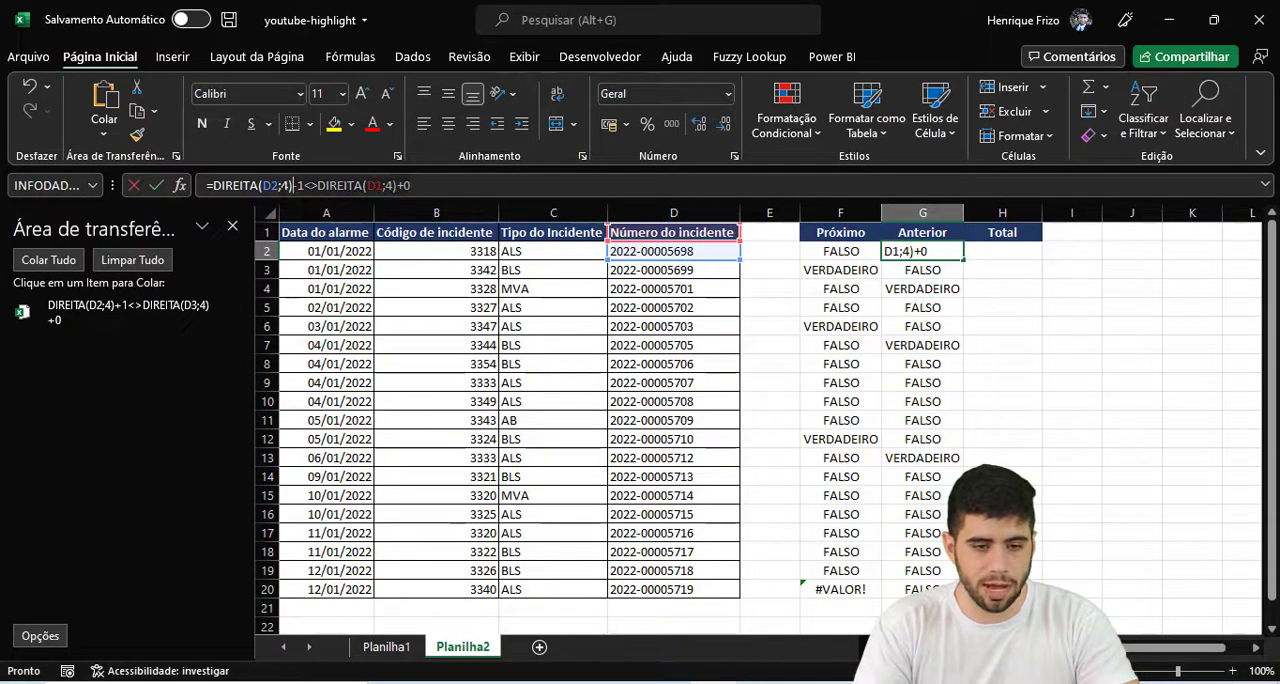
{"action": "left_click", "coordinate": [221, 186]}
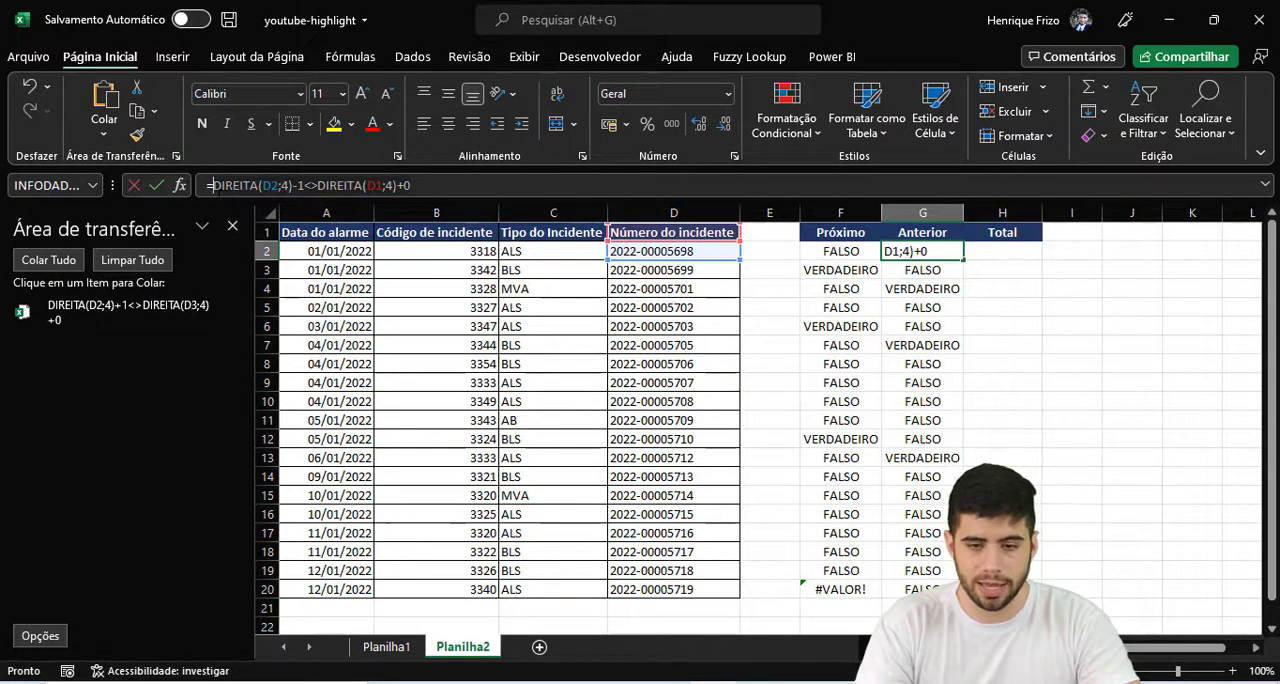
{"action": "left_click", "coordinate": [212, 186]}
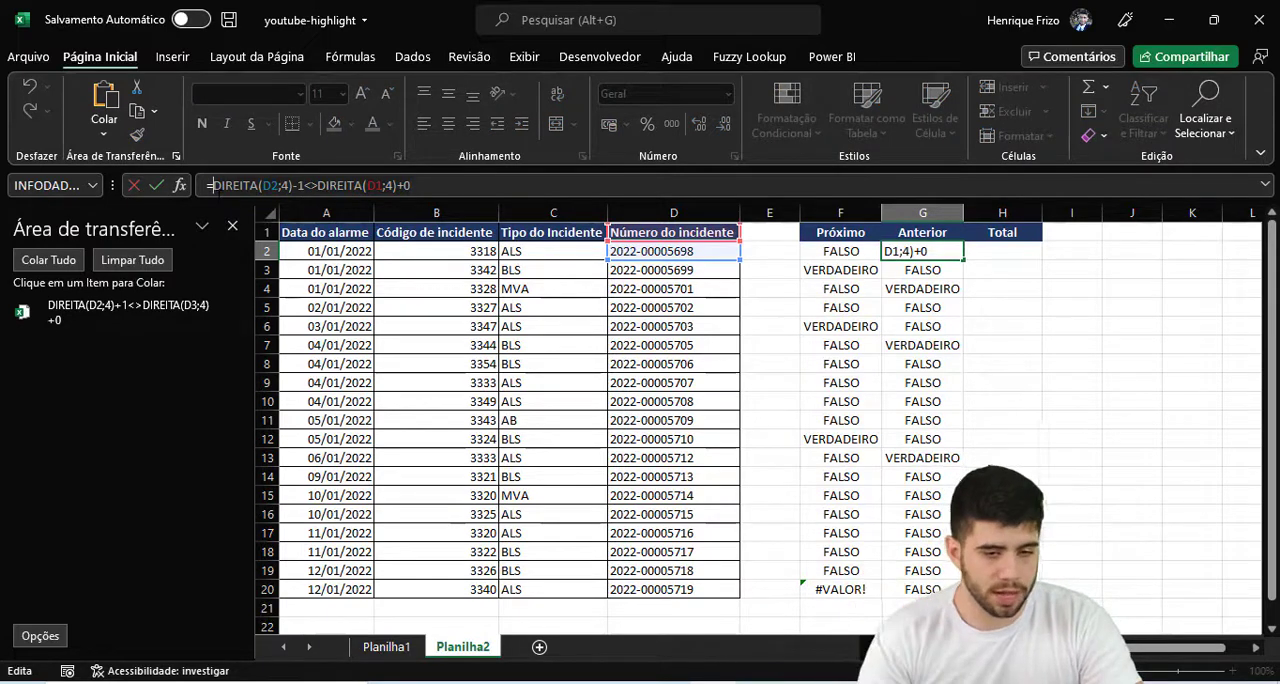
{"action": "key", "text": "ctrl+c"}
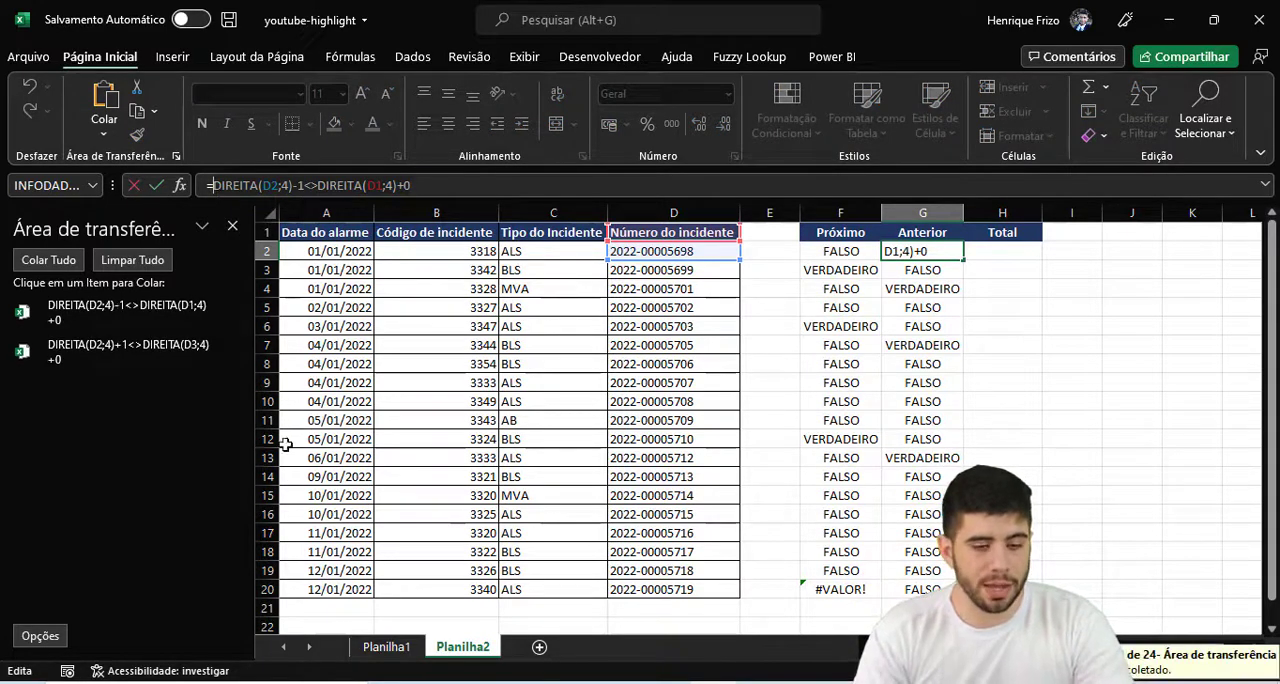
{"action": "key", "text": "ctrl+1"}
{"action": "left_click", "coordinate": [45, 272]}
{"action": "mouse_move", "coordinate": [3, 288]}
{"action": "left_mouse_down"}
{"action": "mouse_move", "coordinate": [251, 472]}
{"action": "mouse_move", "coordinate": [491, 489]}
{"action": "mouse_move", "coordinate": [480, 490]}
{"action": "left_mouse_up"}
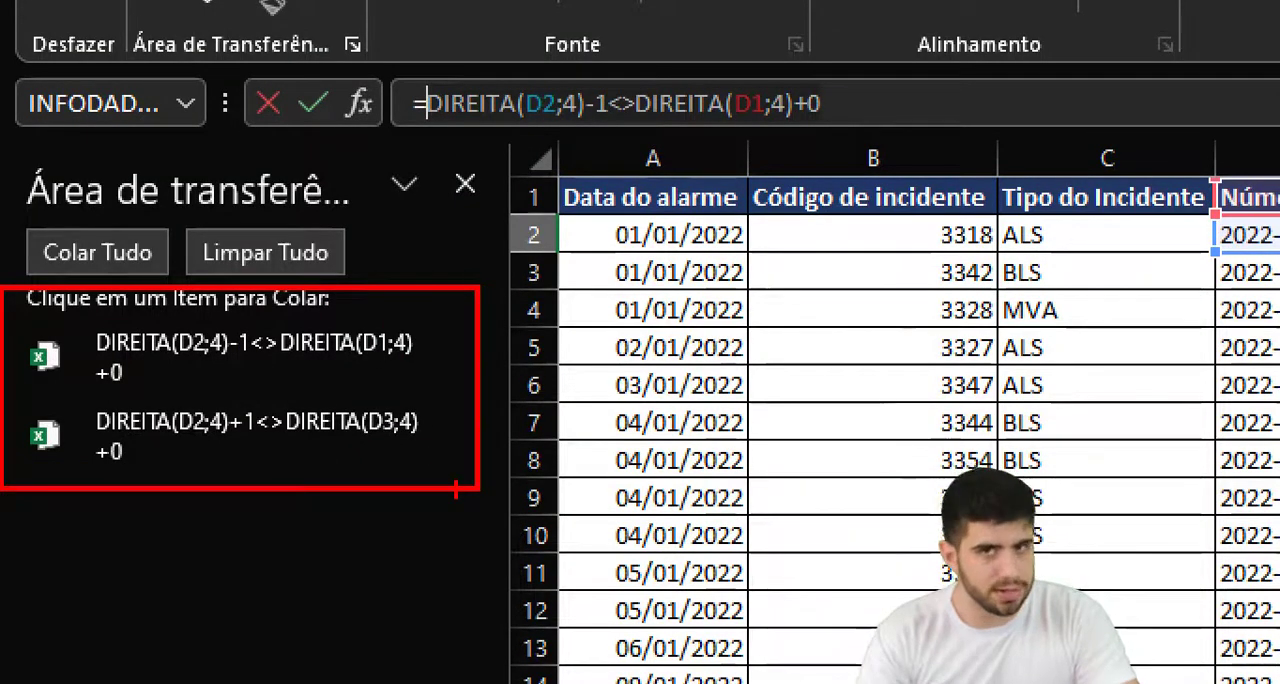
{"action": "key", "text": "Escape"}
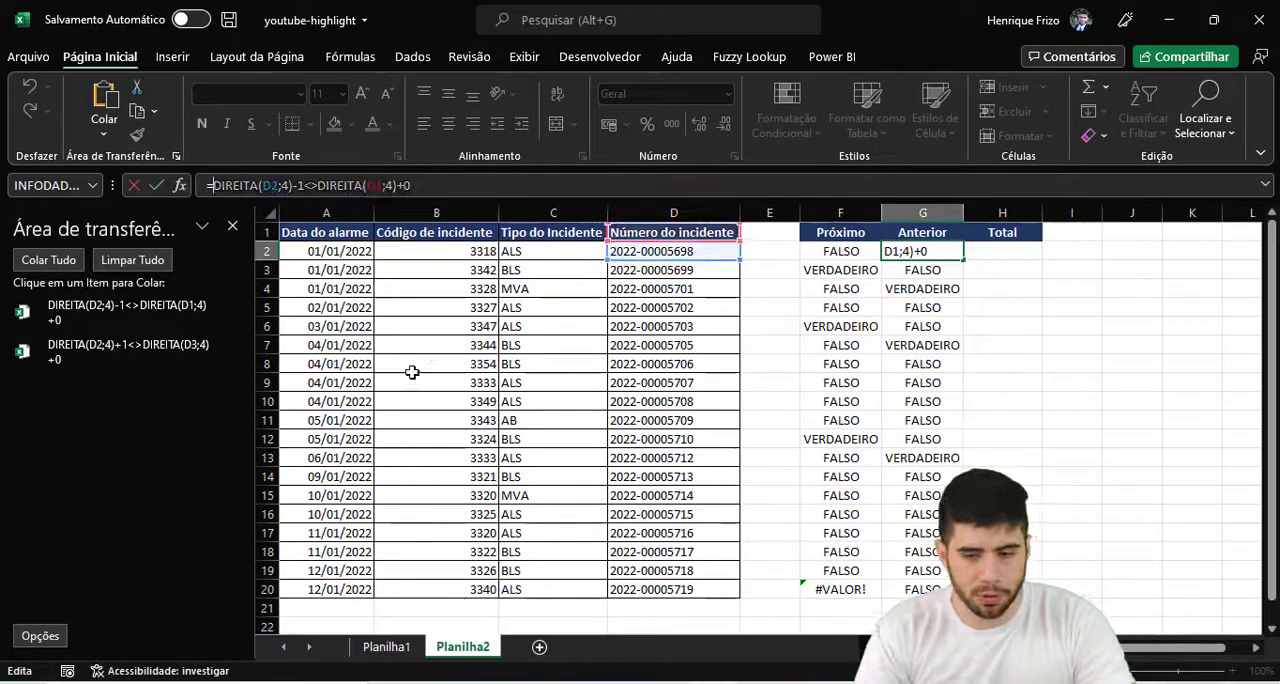
{"action": "key", "text": "ctrl+Return"}
- In H2 under Total, combine both copied checks: =OU(DIREITA(D2;4)-1<>DIREITA(D1;4)+0;DIREITA(D2;4)+1<>DIREITA(D3;4)+0)
{"action": "key", "text": "Right"}
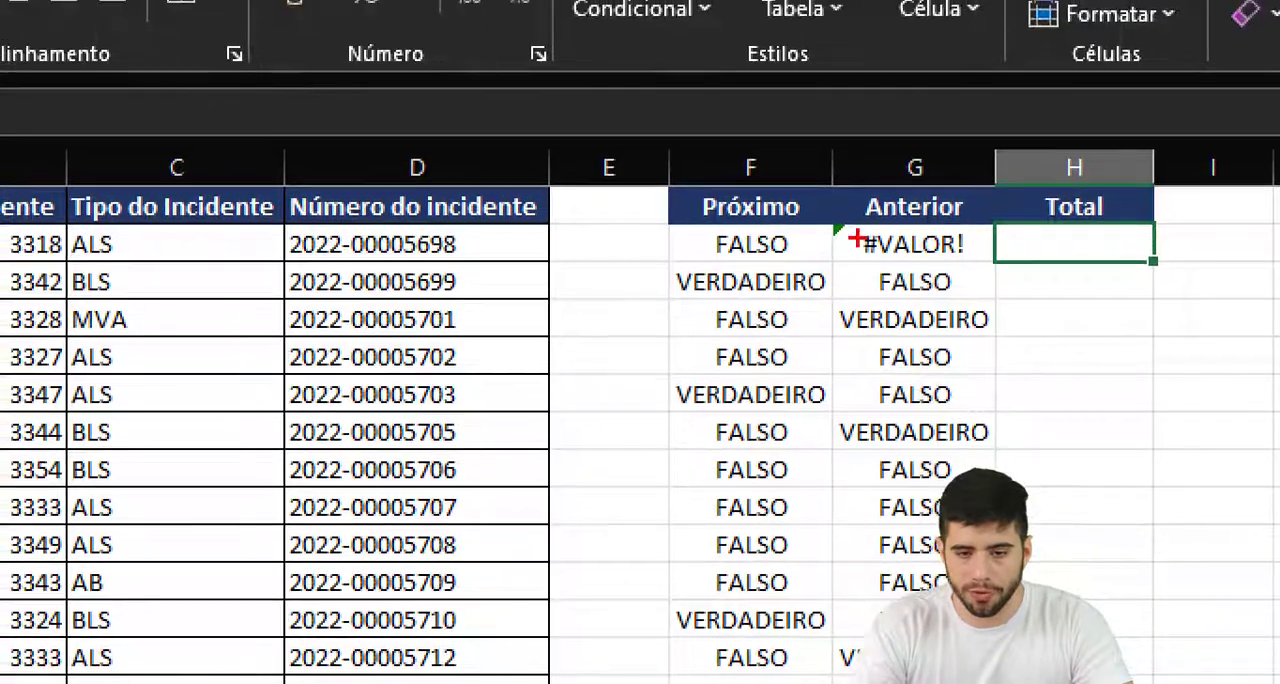
{"action": "left_click_drag", "start_coordinate": [725, 260], "coordinate": [648, 208]}
{"action": "left_click_drag", "start_coordinate": [889, 220], "coordinate": [795, 182]}
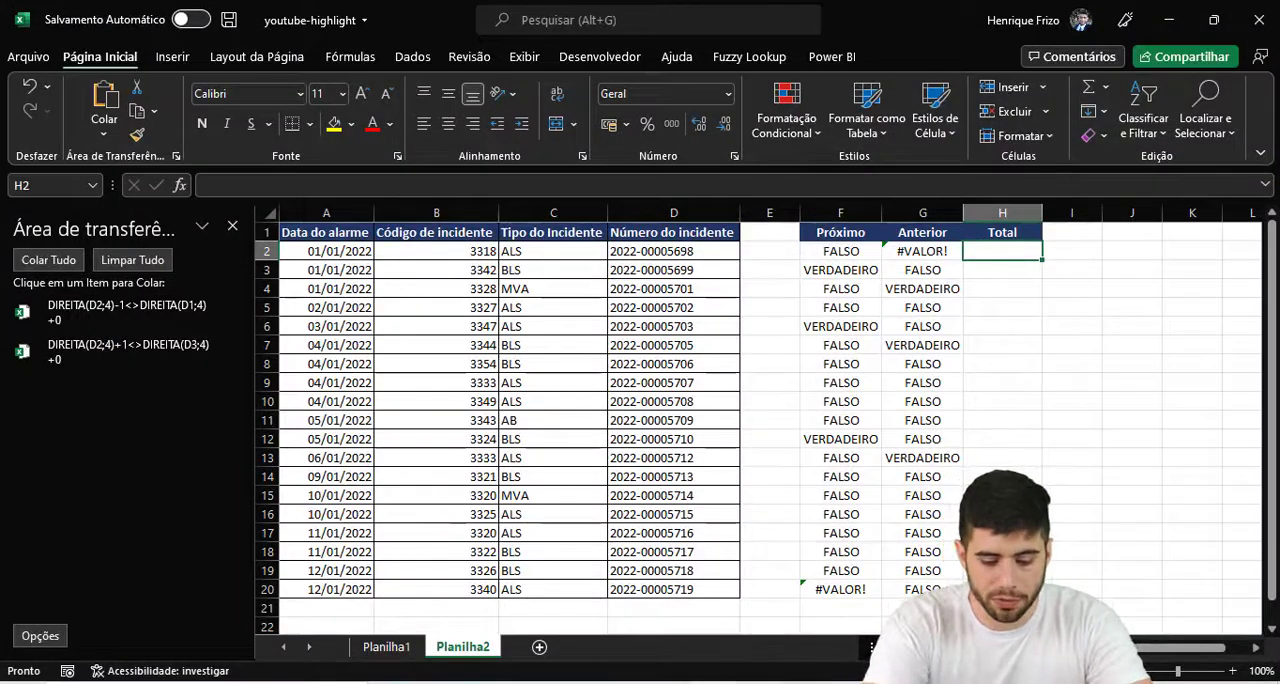
{"action": "type", "text": "=ou"}
{"action": "key", "text": "Tab"}
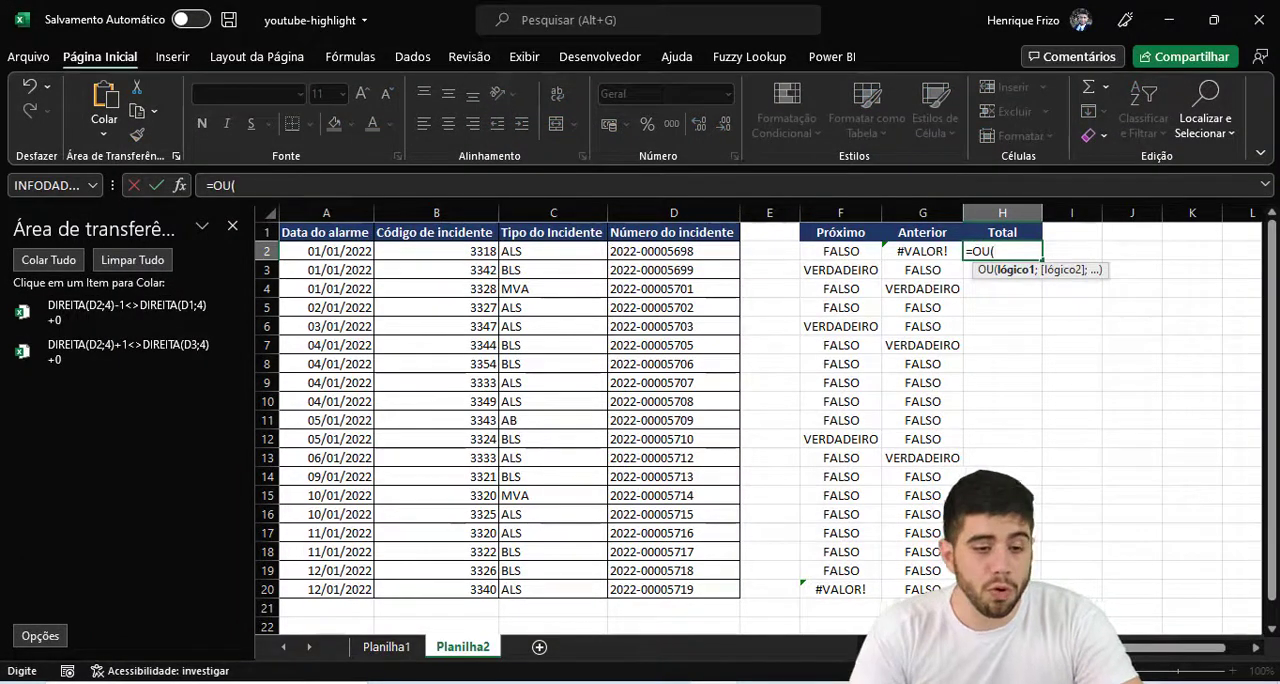
{"action": "left_click", "coordinate": [120, 319]}
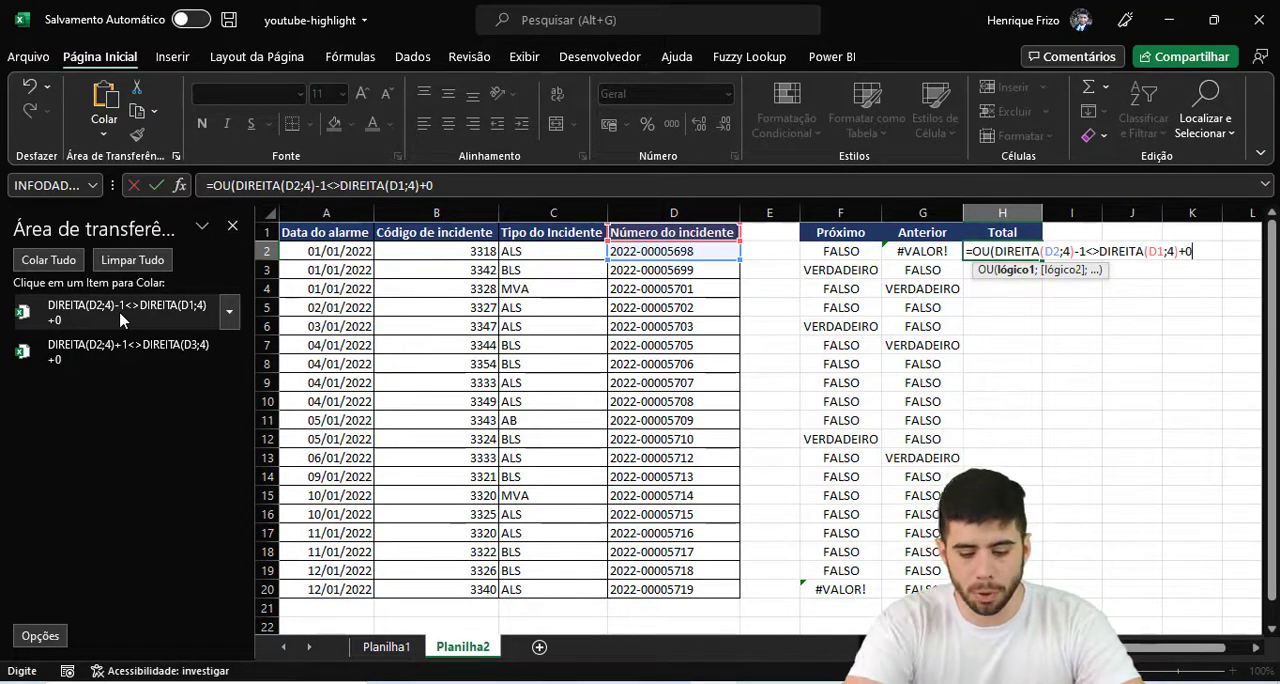
{"action": "type", "text": ";"}
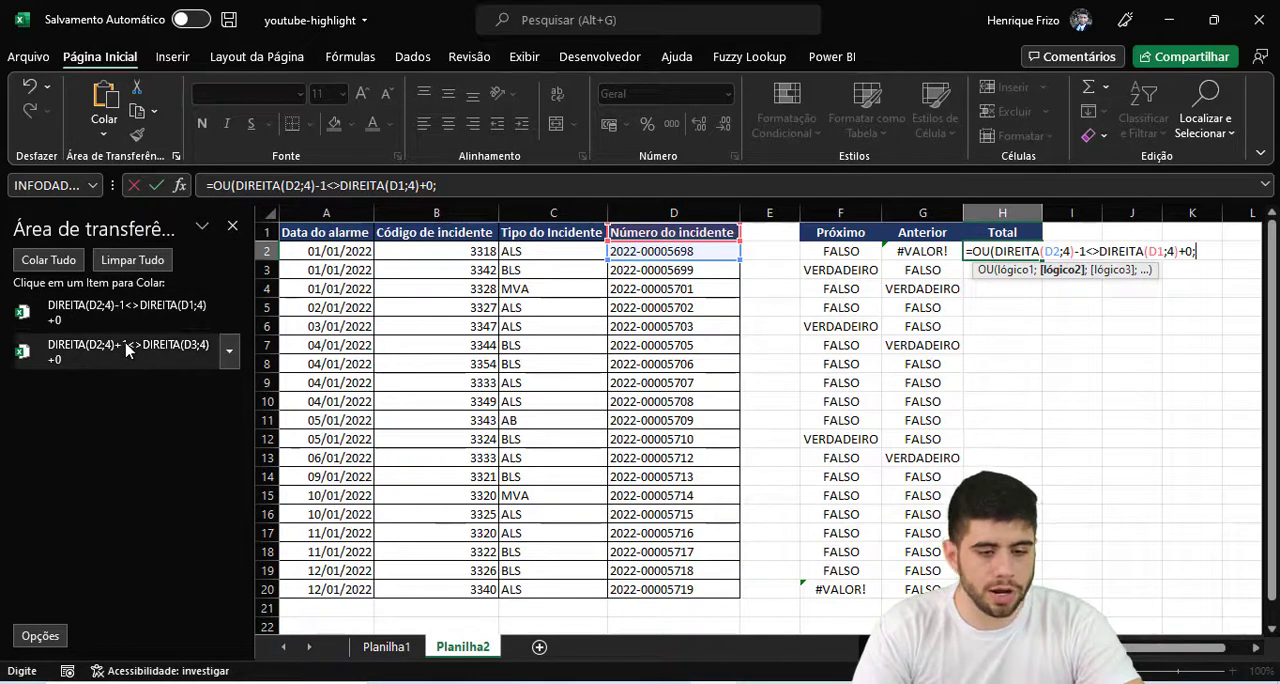
{"action": "left_click", "coordinate": [125, 348]}
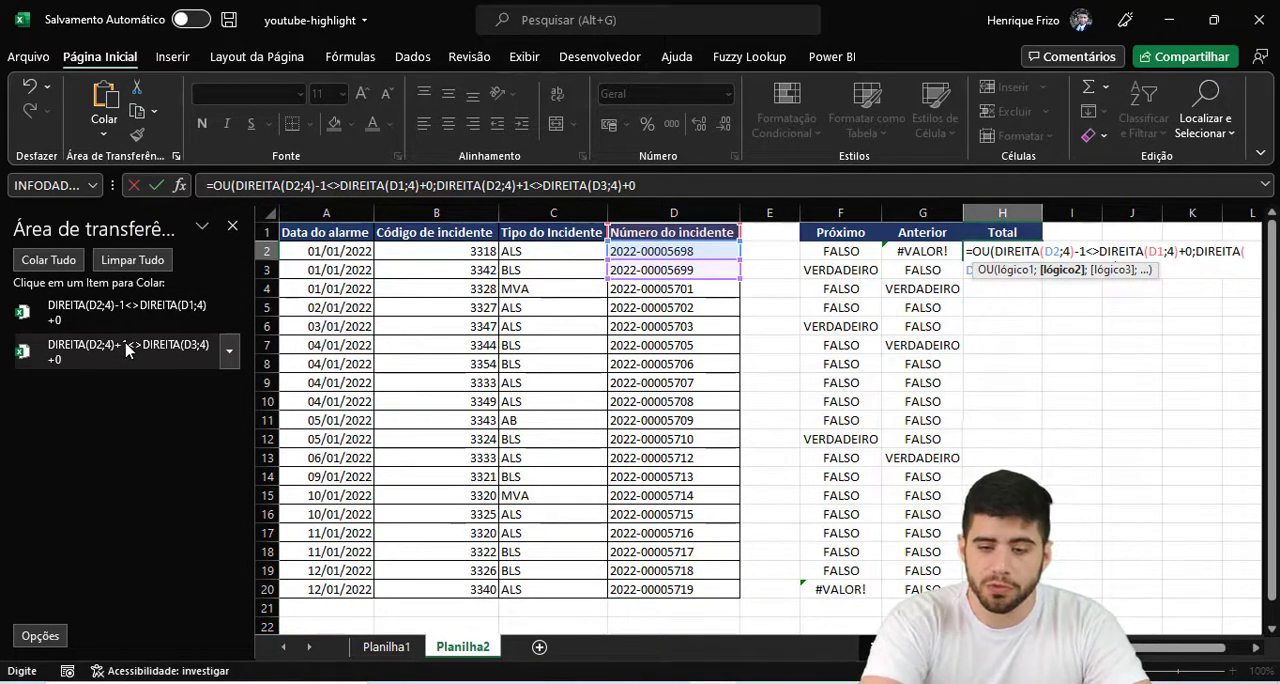
{"action": "type", "text": ")"}
{"action": "key", "text": "Return"}
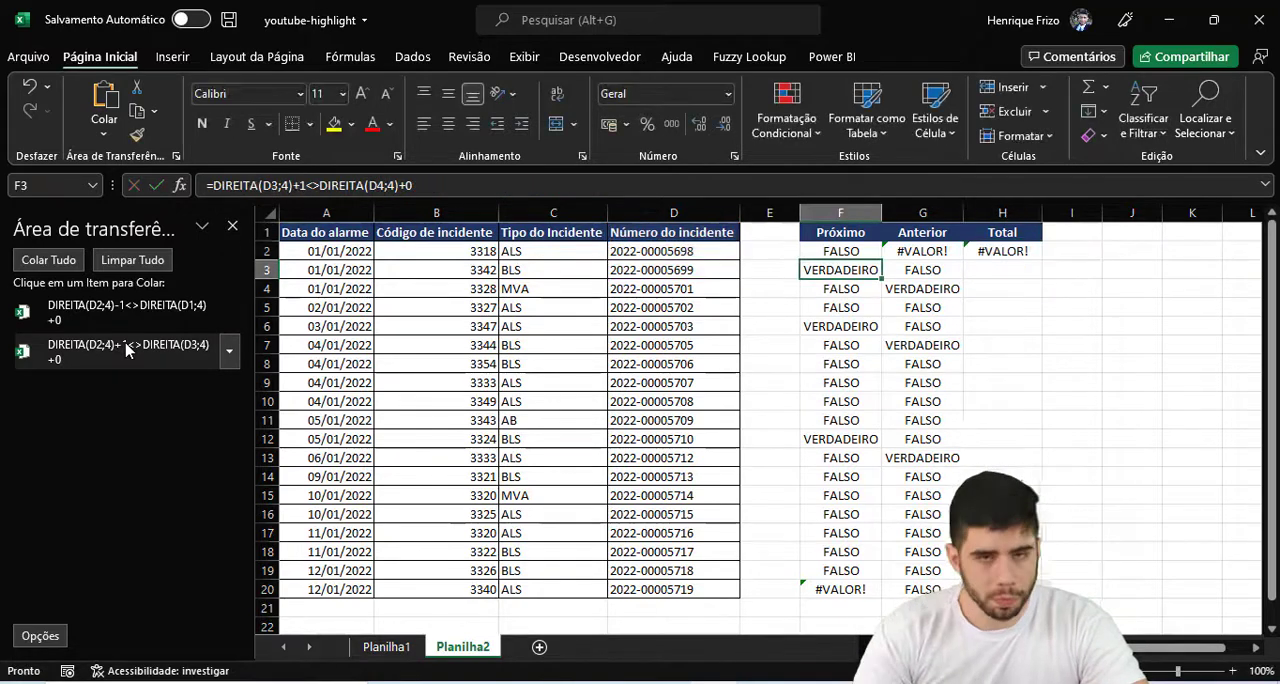
- Close the clipboard history, fill the Total formula from H2 down to H20 and autofit the width of column H
{"action": "left_click", "coordinate": [232, 226]}
{"action": "left_click", "coordinate": [795, 251]}
{"action": "left_click", "coordinate": [780, 252]}
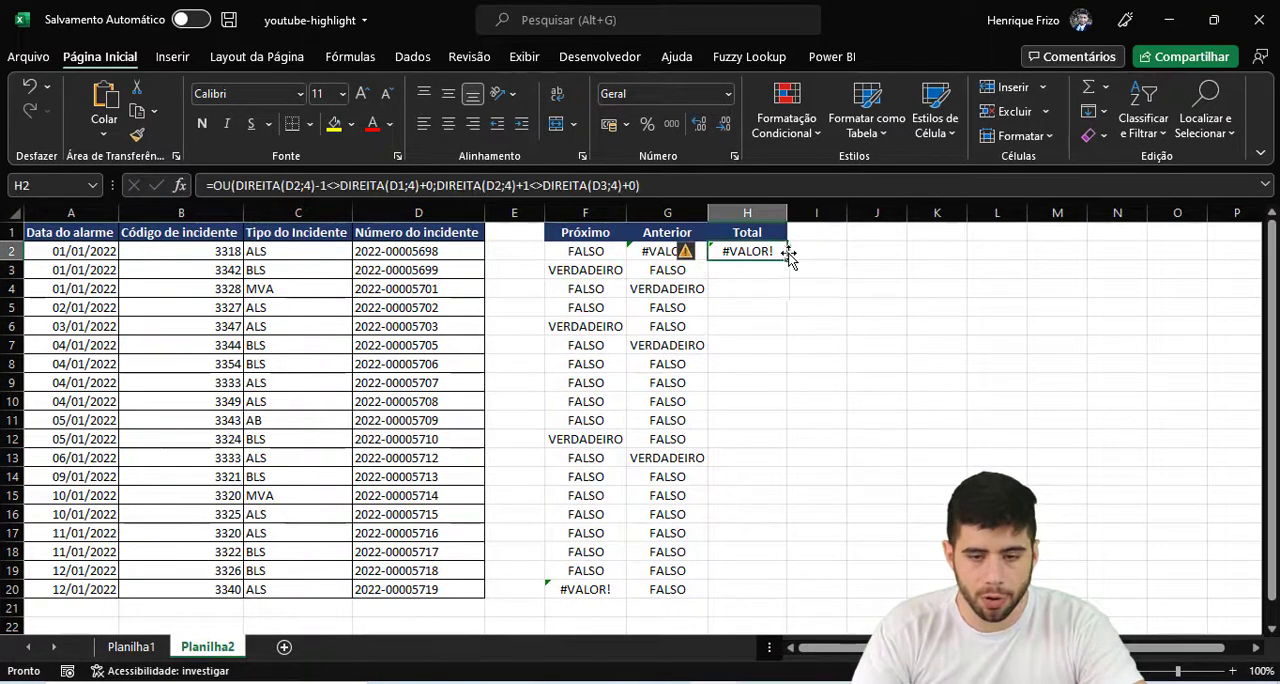
{"action": "double_click", "coordinate": [786, 258]}
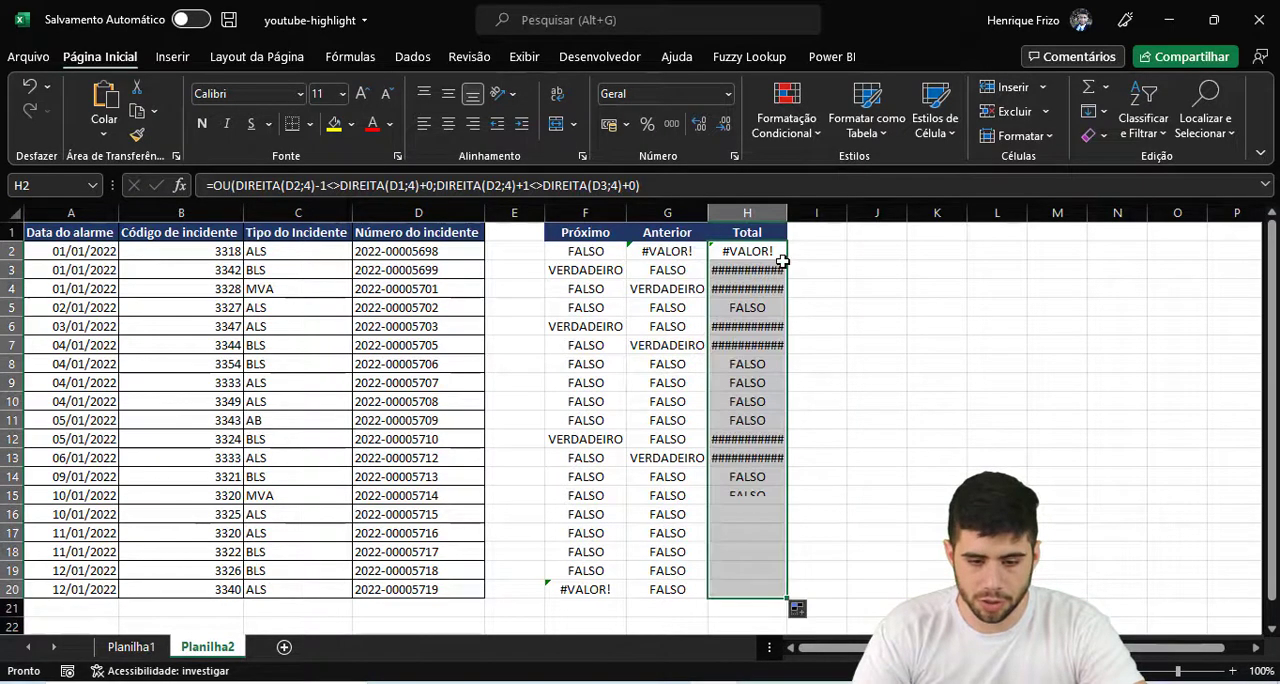
{"action": "double_click", "coordinate": [788, 213]}
{"action": "left_click", "coordinate": [752, 307]}
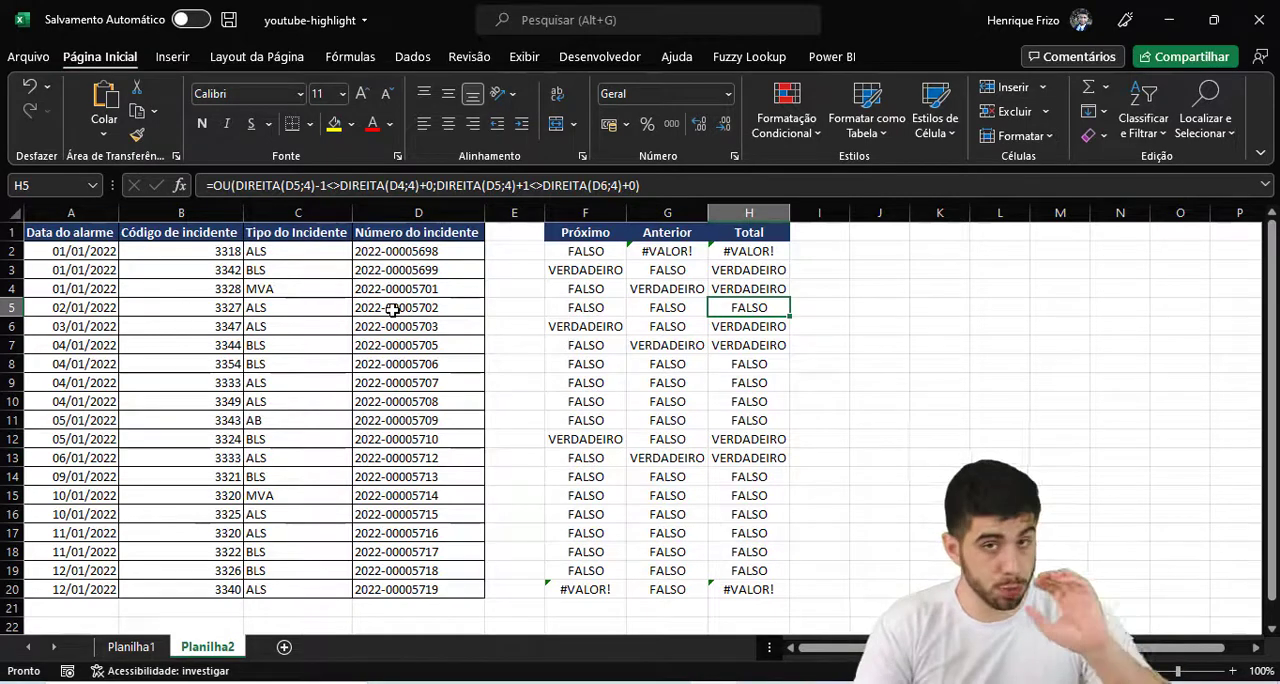
{"action": "left_click", "coordinate": [779, 118]}
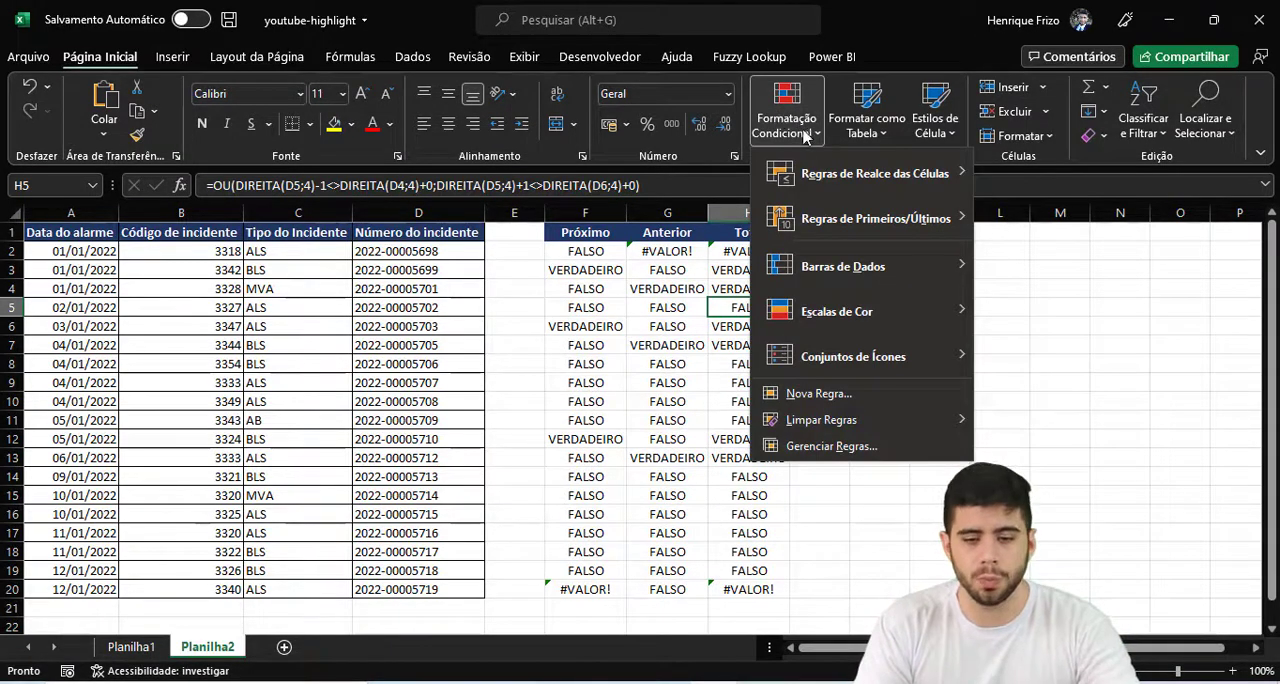
{"action": "mouse_move", "coordinate": [890, 178]}
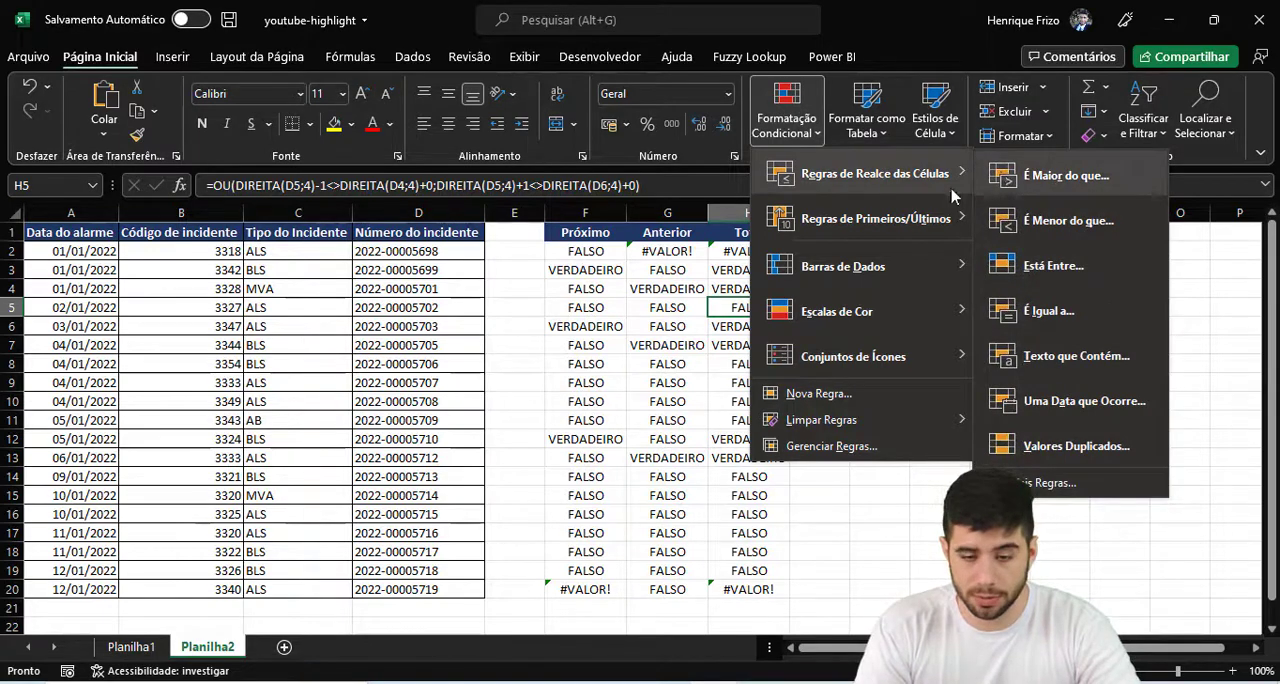
{"action": "left_click", "coordinate": [830, 394]}
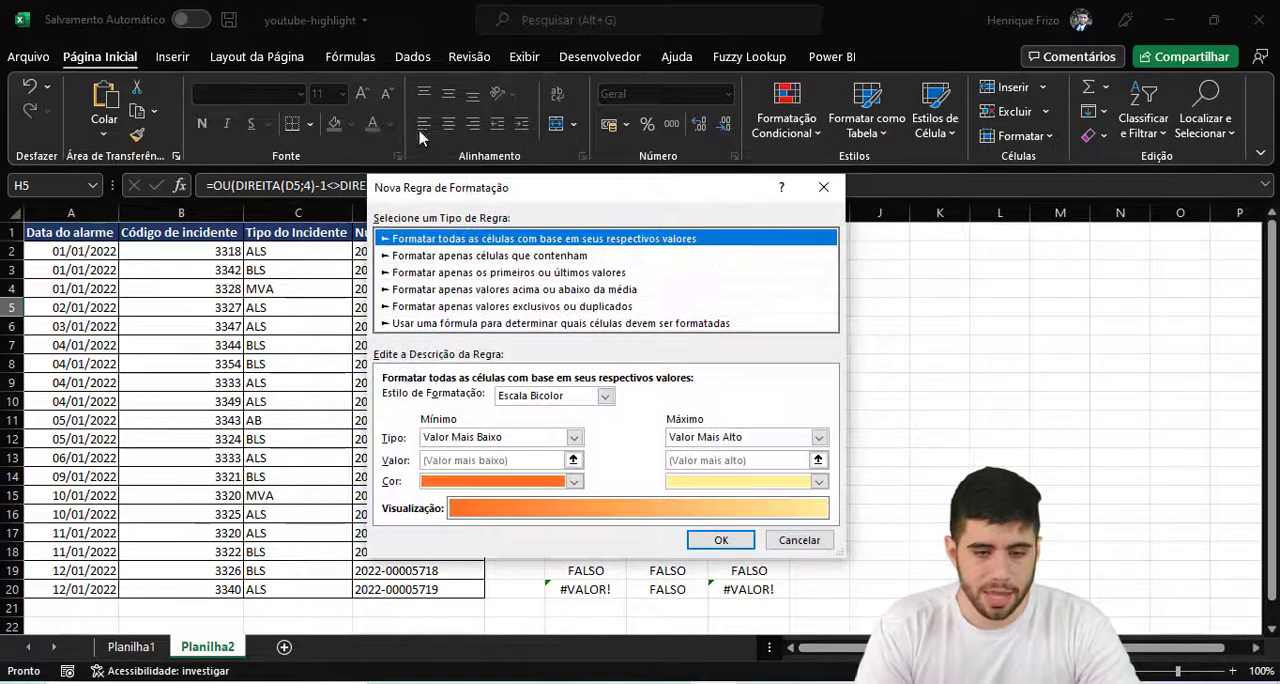
{"action": "left_click_drag", "start_coordinate": [452, 188], "coordinate": [307, 88]}
{"action": "left_click", "coordinate": [292, 225]}
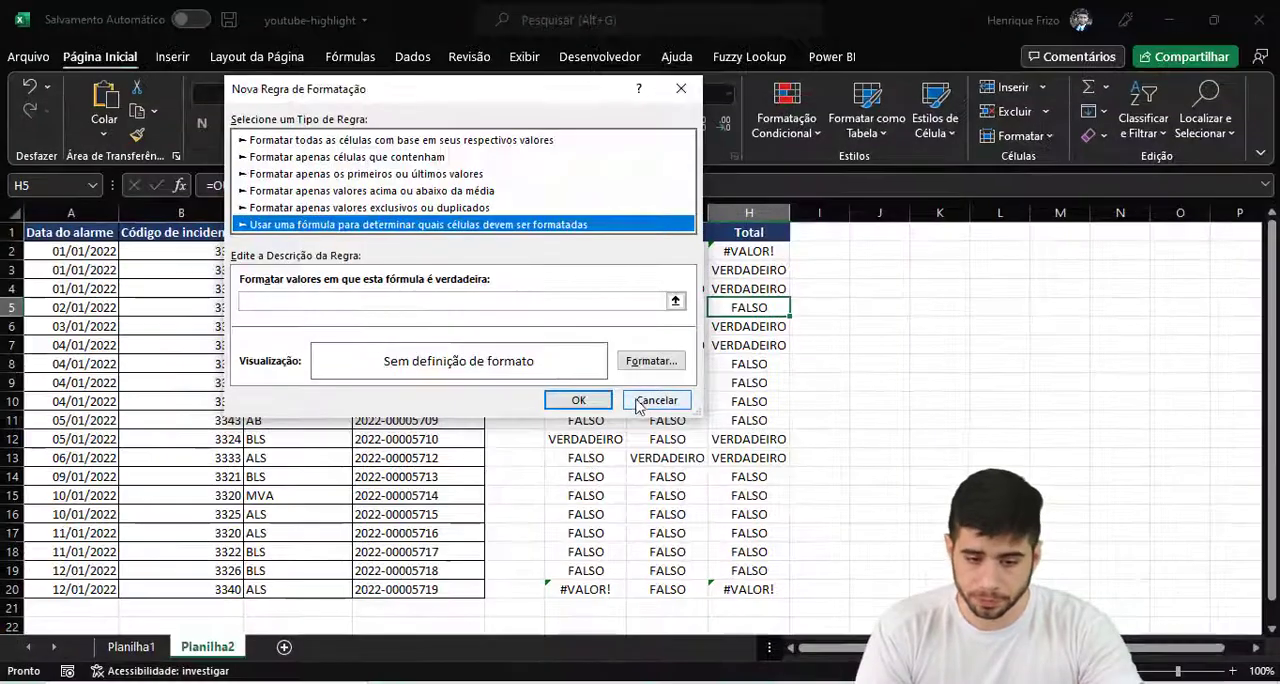
{"action": "left_click", "coordinate": [1118, 561]}
{"action": "left_click_drag", "start_coordinate": [762, 249], "coordinate": [765, 592]}
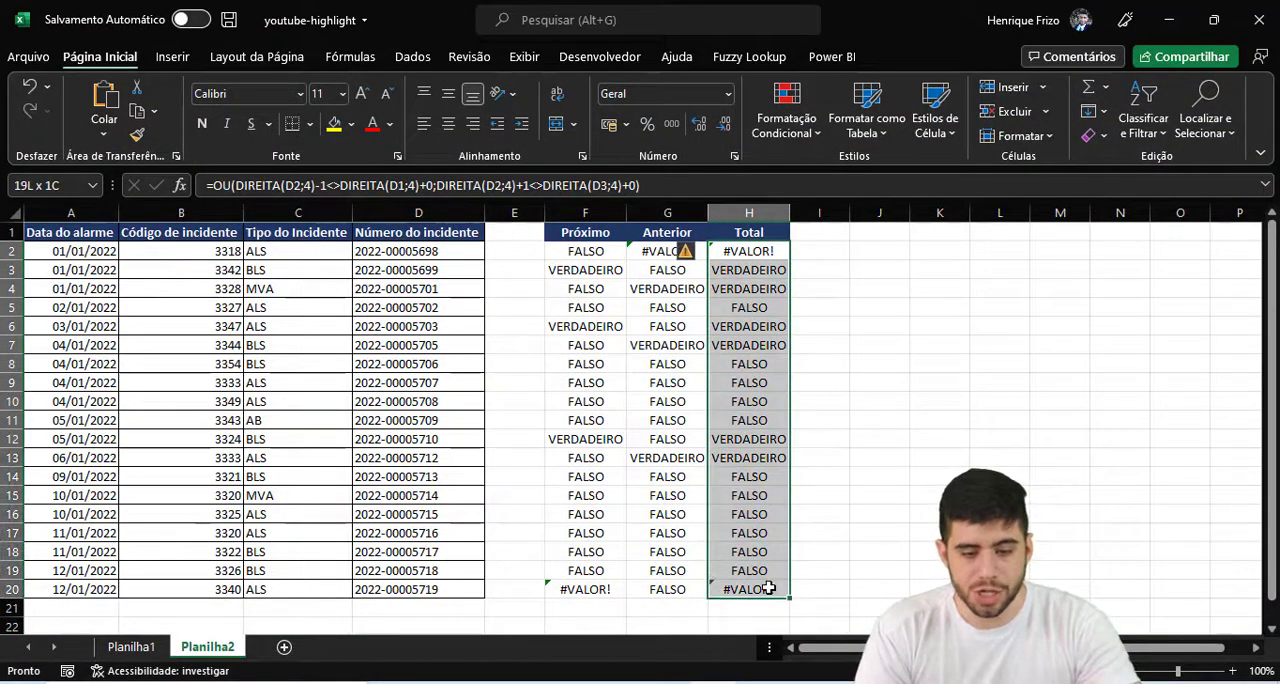
{"action": "left_click", "coordinate": [829, 412]}
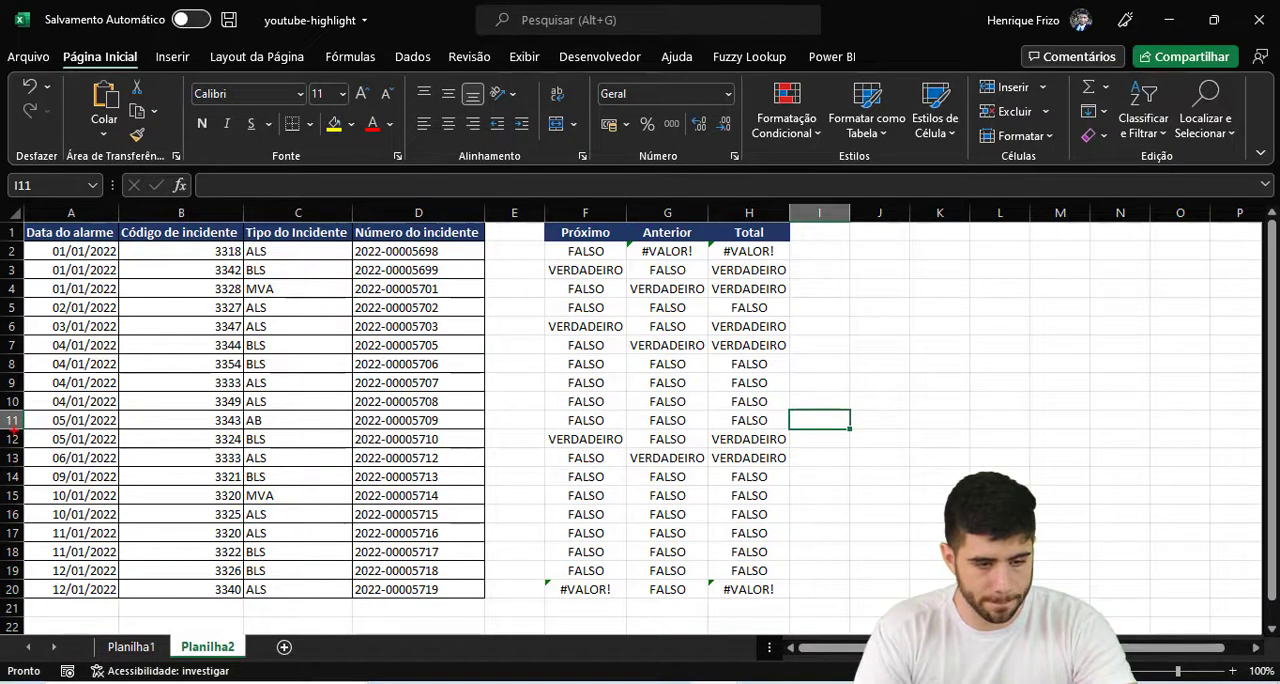
{"action": "mouse_move", "coordinate": [13, 430]}
{"action": "left_mouse_down"}
{"action": "mouse_move", "coordinate": [584, 474]}
{"action": "mouse_move", "coordinate": [739, 467]}
{"action": "left_mouse_up"}
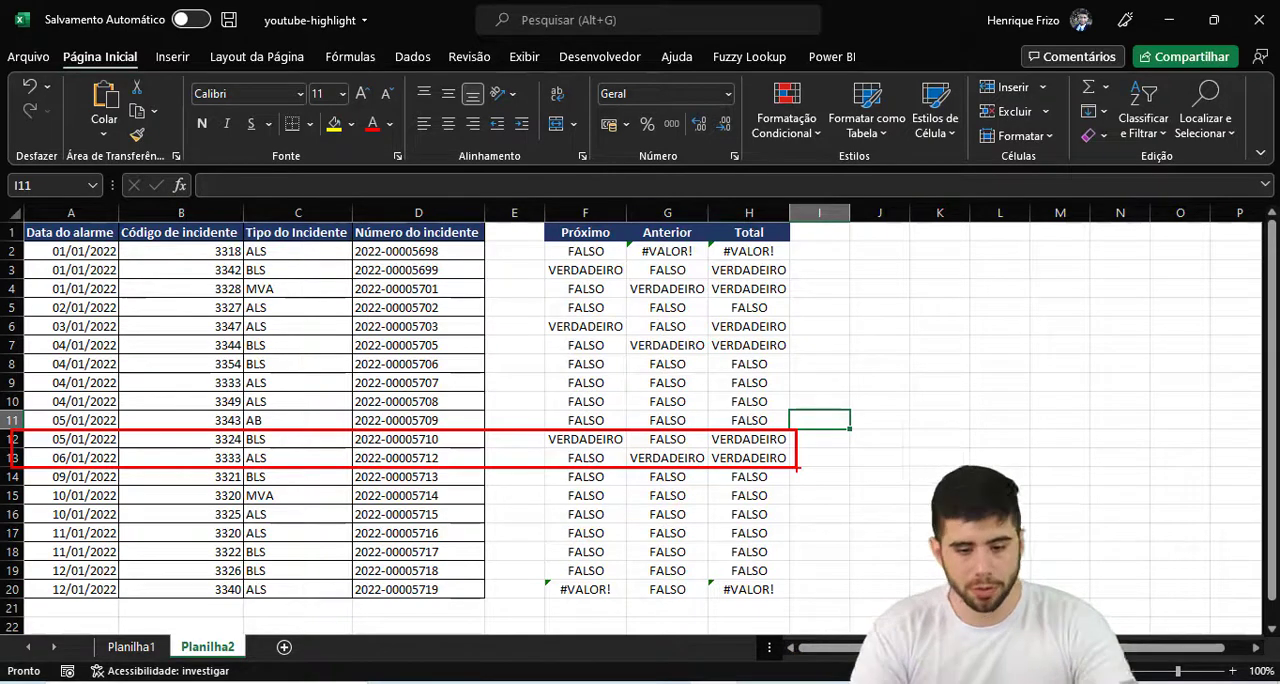
- In the H2 formula, lock the column of the first check's references so they read $D2 and $D1
{"action": "left_click", "coordinate": [758, 249]}
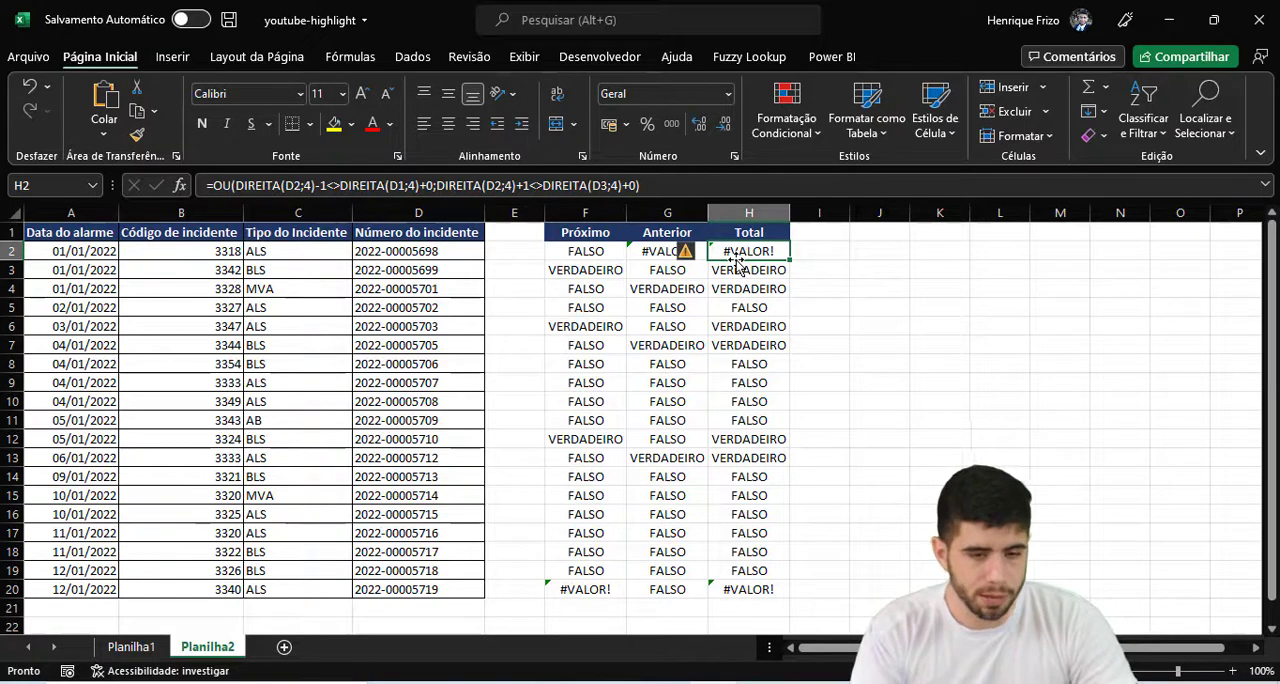
{"action": "key", "text": "F2"}
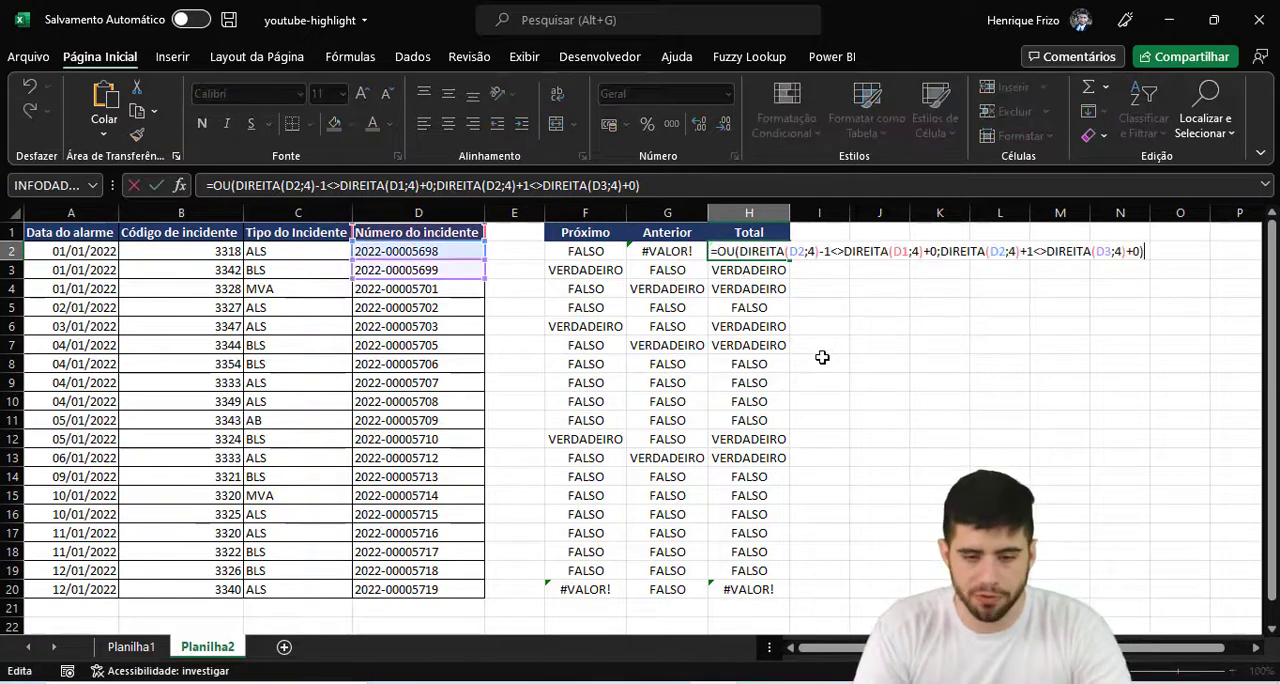
{"action": "left_click", "coordinate": [801, 259]}
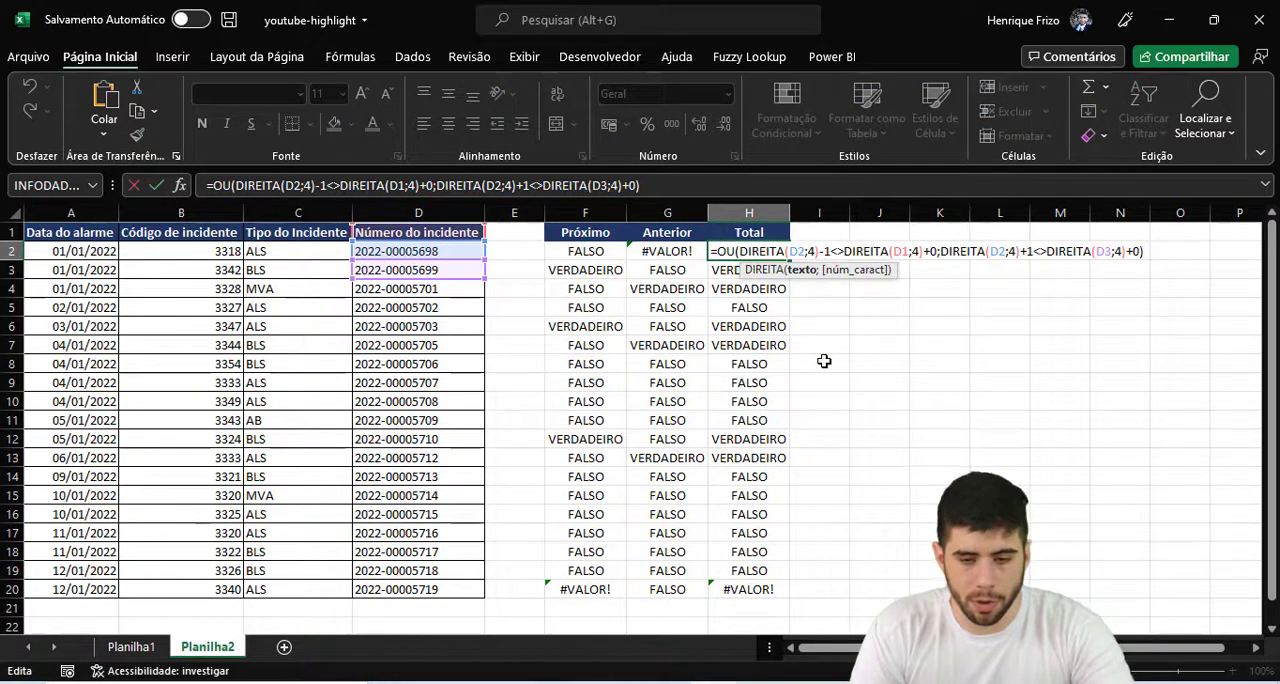
{"action": "key", "text": "F4"}
{"action": "key", "text": "F4"}
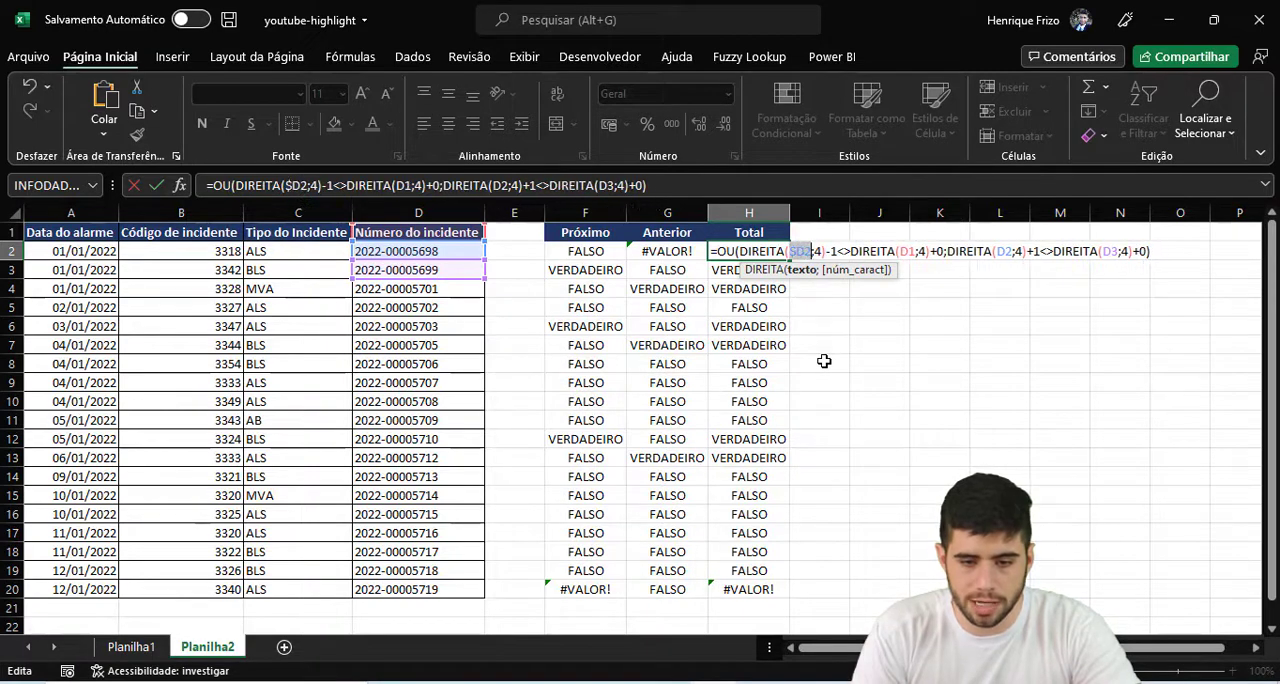
{"action": "left_click", "coordinate": [907, 250]}
{"action": "key", "text": "F4"}
{"action": "key", "text": "F4"}
{"action": "key", "text": "F4"}
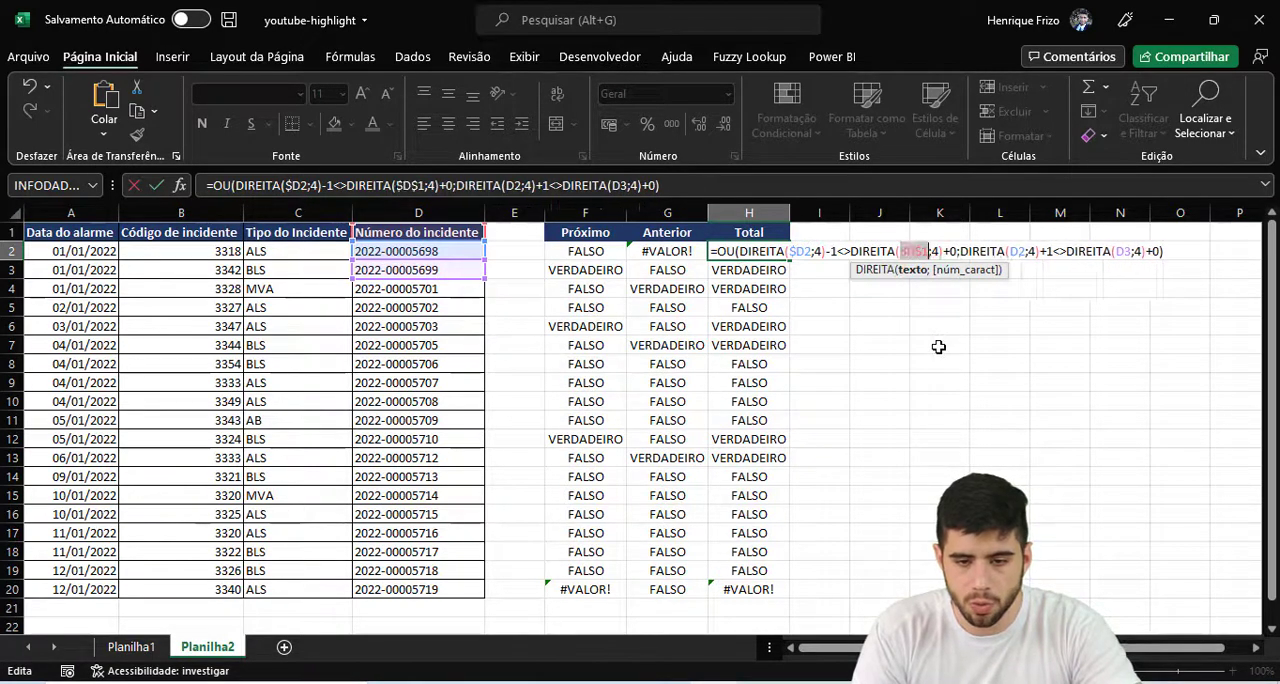
- Lock the second check's references in H2 as $D2 and $D3, and fill the updated formula down to H20
{"action": "left_click", "coordinate": [1012, 251]}
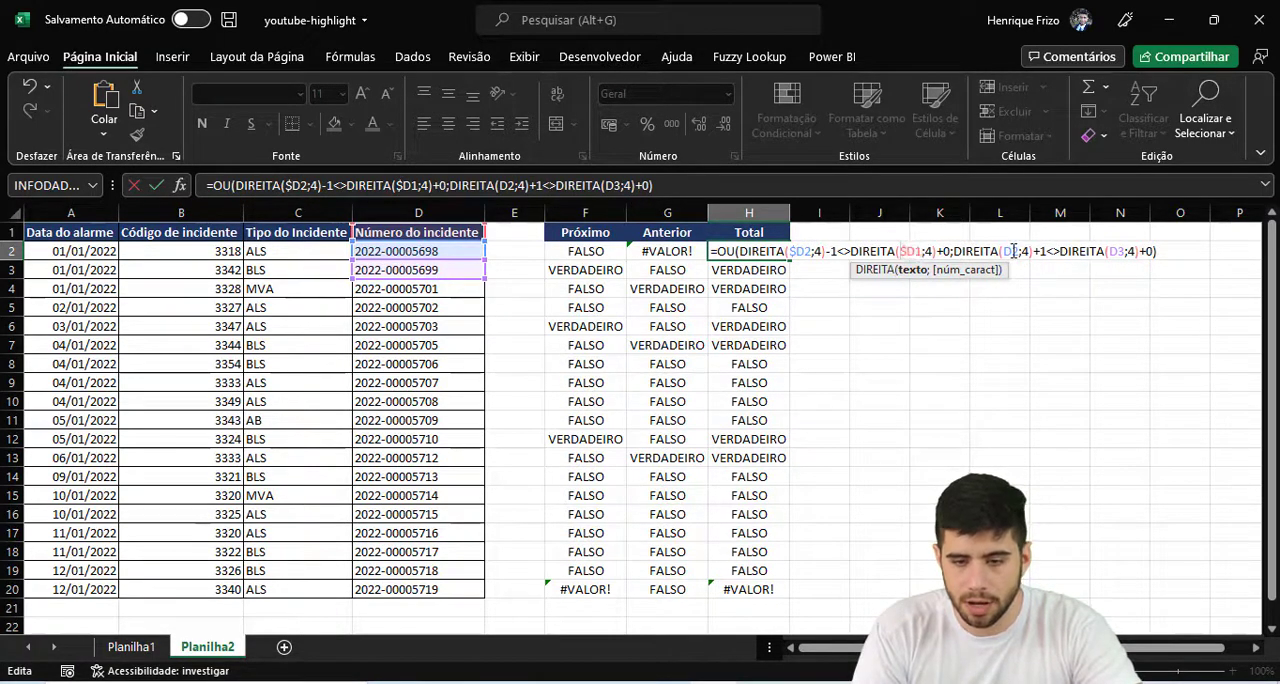
{"action": "key", "text": "F4"}
{"action": "key", "text": "F4"}
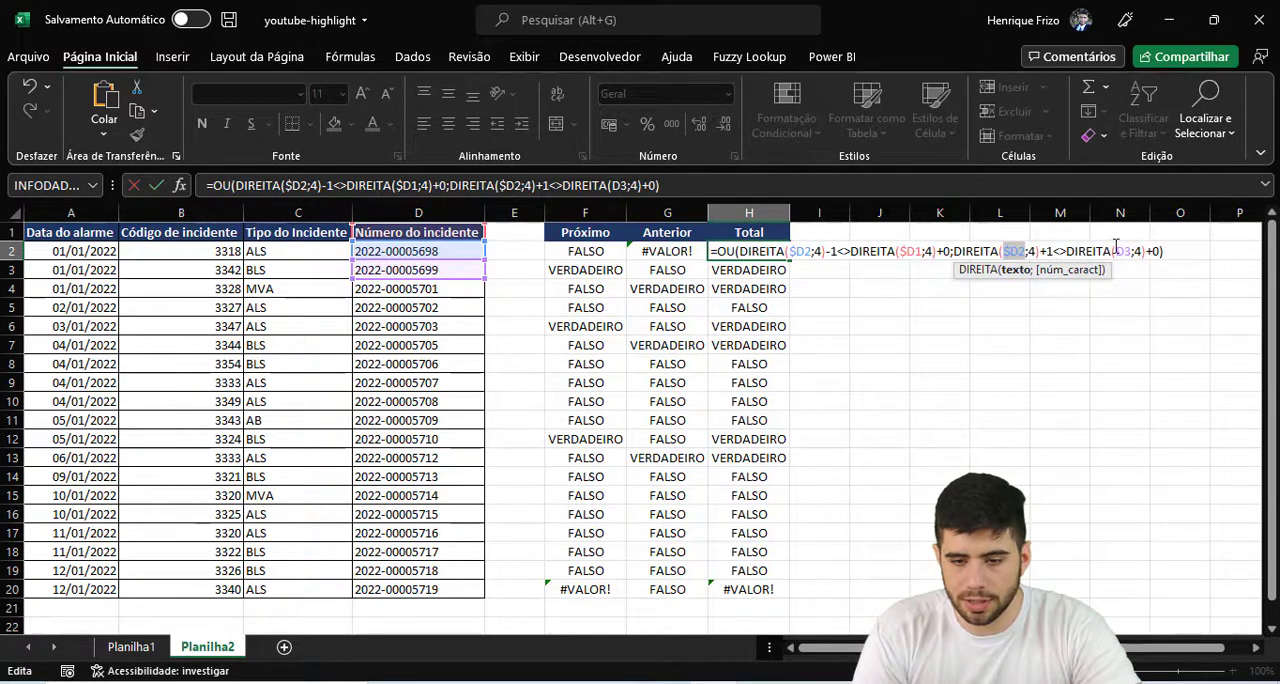
{"action": "left_click", "coordinate": [1121, 250]}
{"action": "key", "text": "F4"}
{"action": "key", "text": "F4"}
{"action": "key", "text": "F4"}
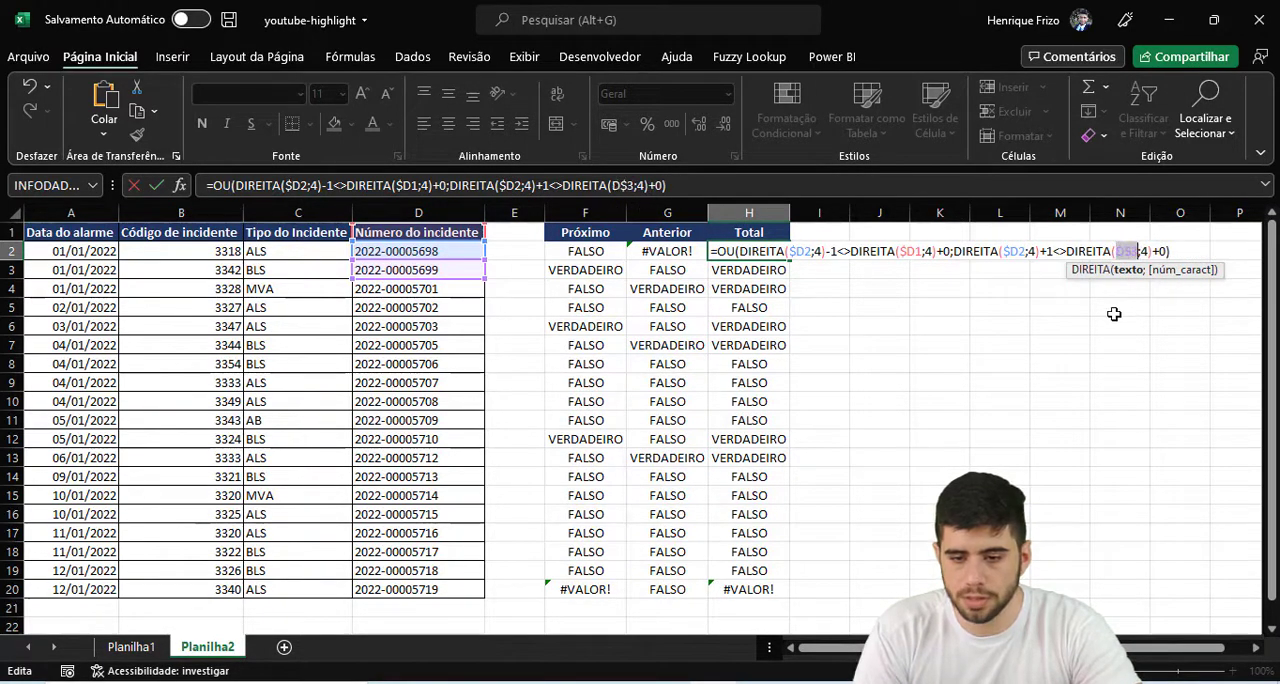
{"action": "key", "text": "ctrl+Return"}
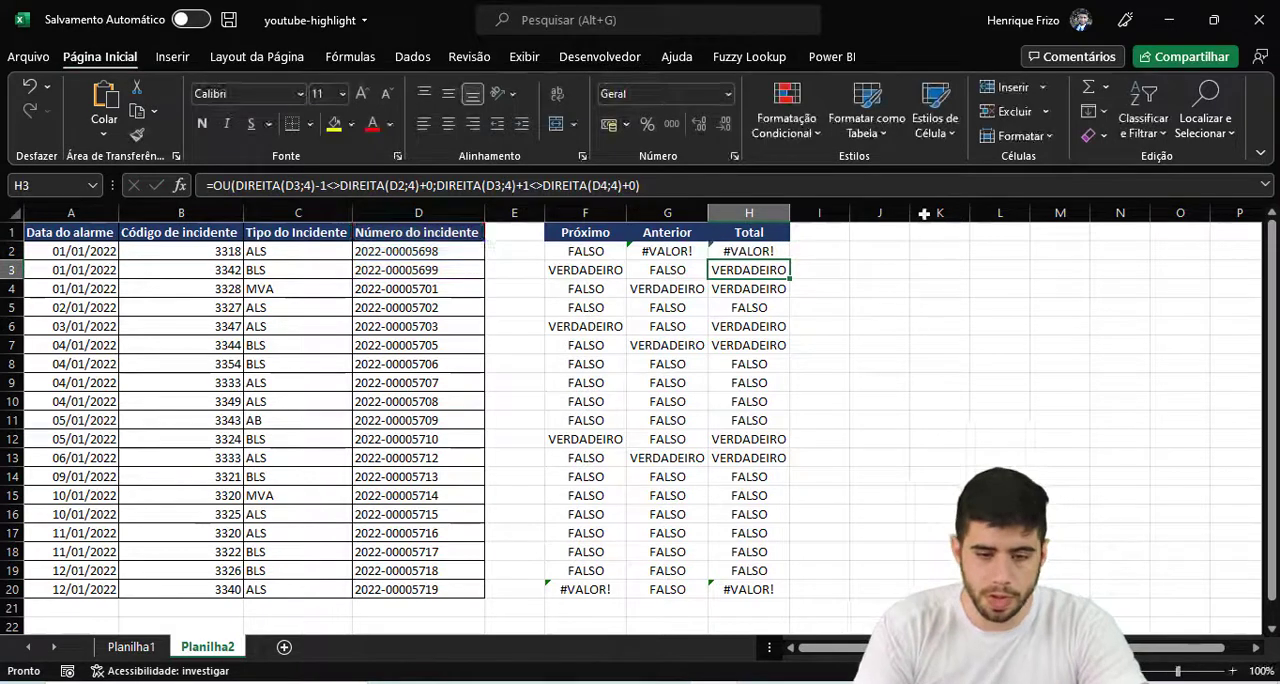
{"action": "double_click", "coordinate": [790, 262]}
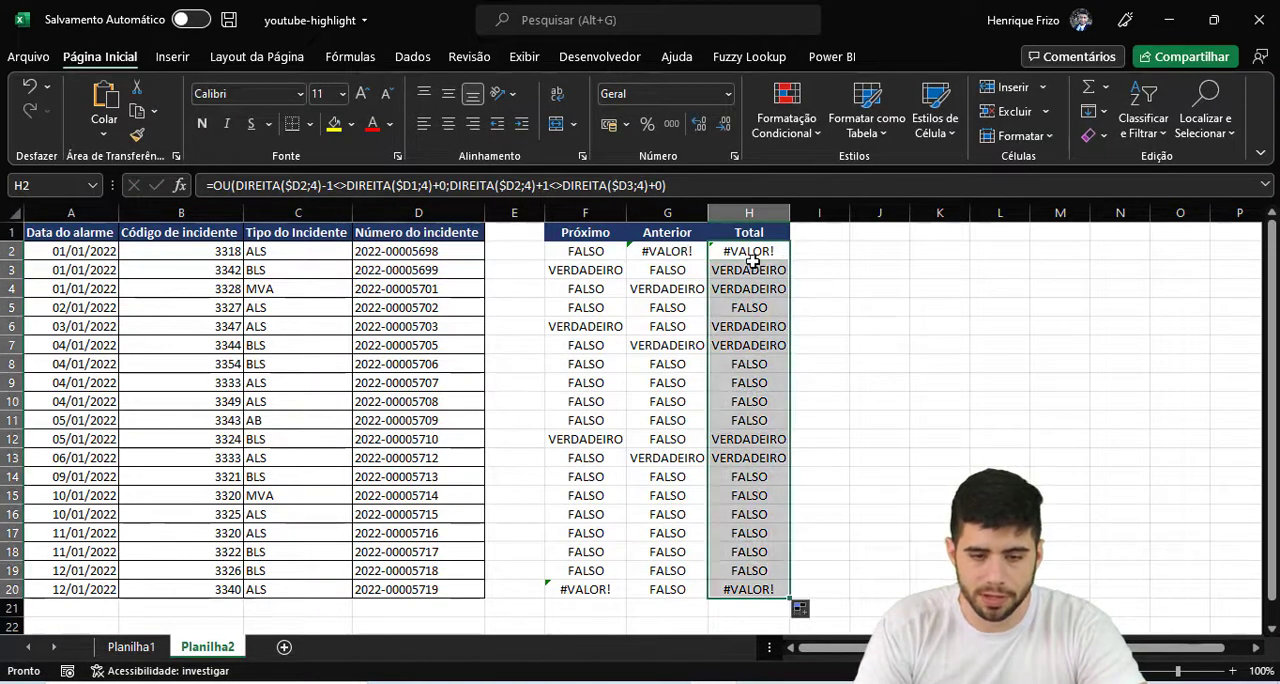
- Copy the complete Total formula text from H2, including its equals sign, leaving the cell's formula as it is
{"action": "left_click", "coordinate": [754, 258]}
{"action": "left_click_drag", "start_coordinate": [700, 189], "coordinate": [207, 185]}
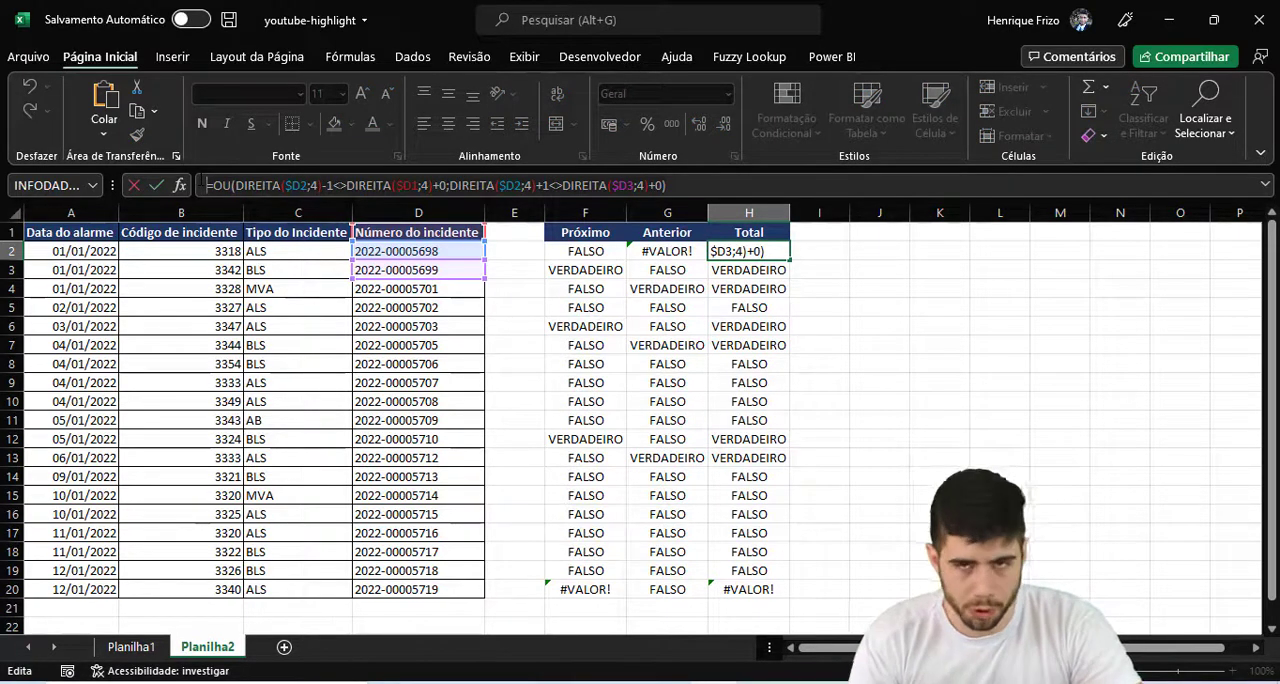
{"action": "key", "text": "ctrl+c"}
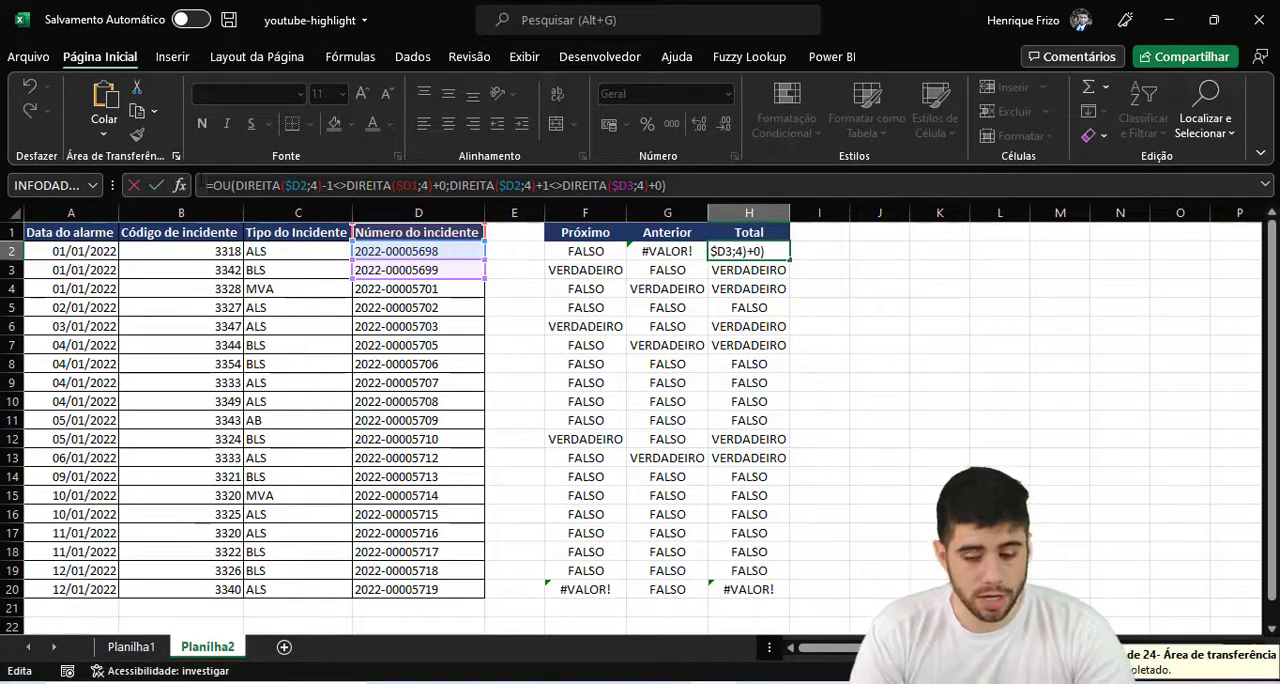
{"action": "key", "text": "Tab"}
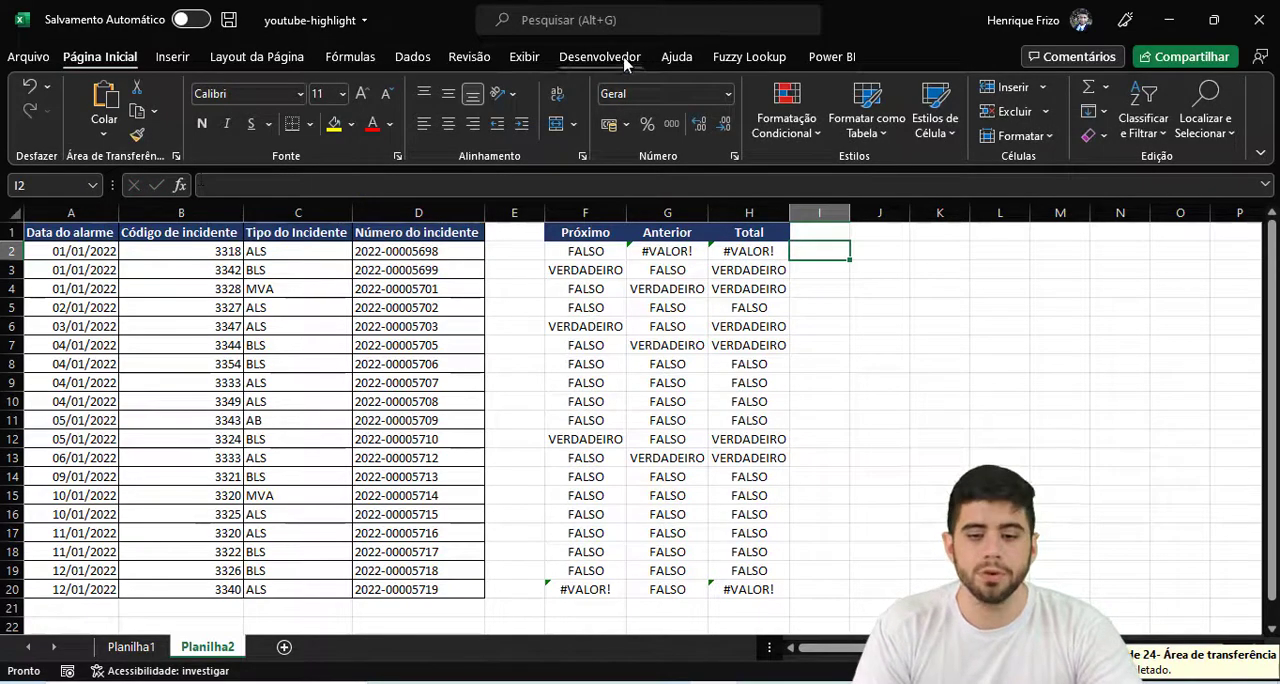
{"action": "left_click", "coordinate": [770, 135]}
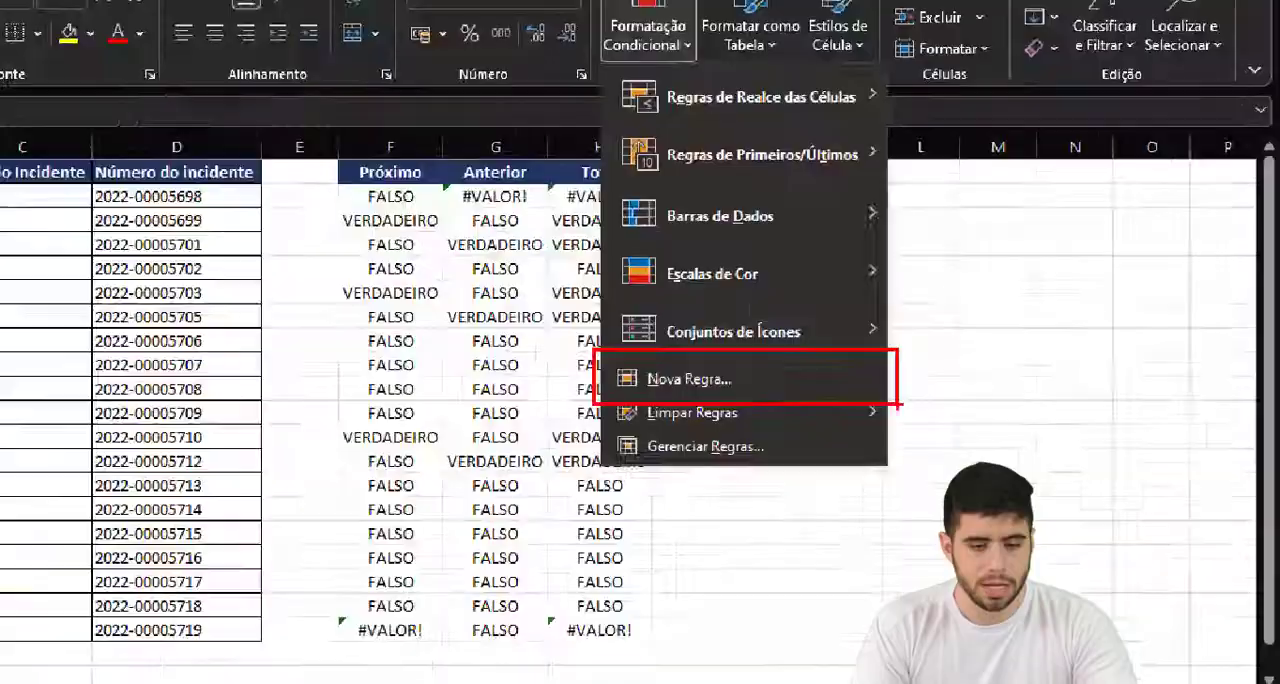
{"action": "key", "text": "super"}
{"action": "key", "text": "super"}
{"action": "left_click", "coordinate": [840, 252]}
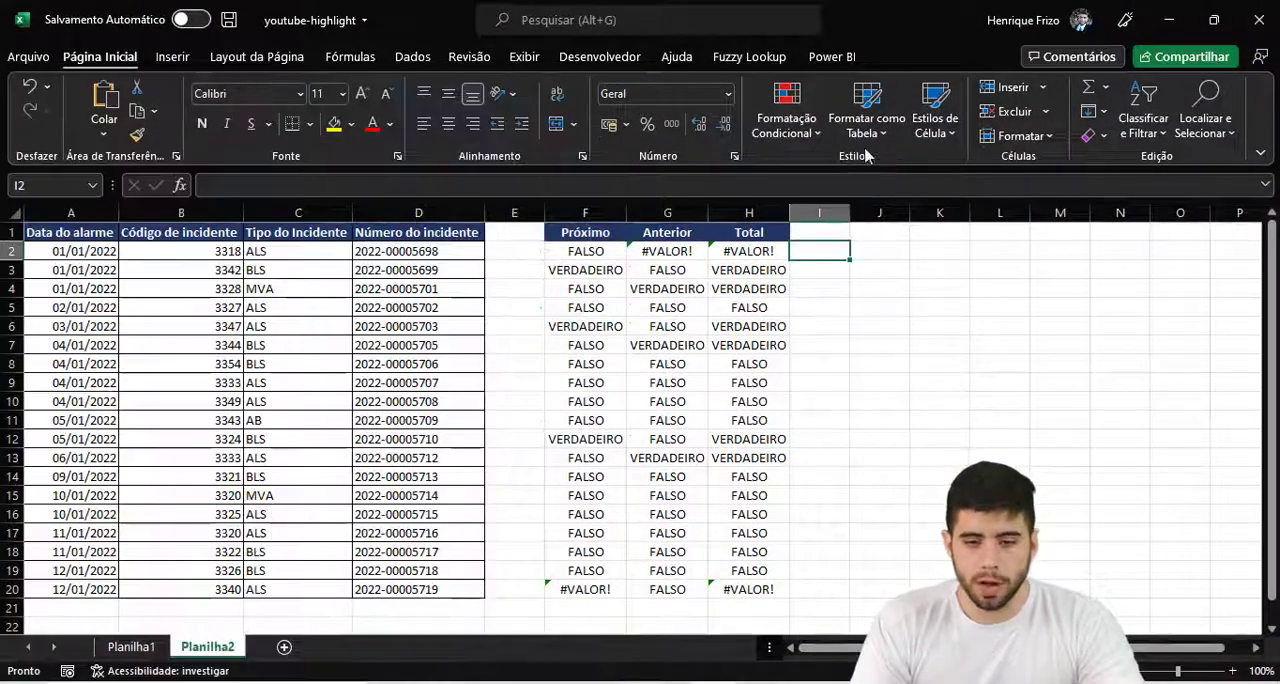
{"action": "left_click", "coordinate": [786, 118]}
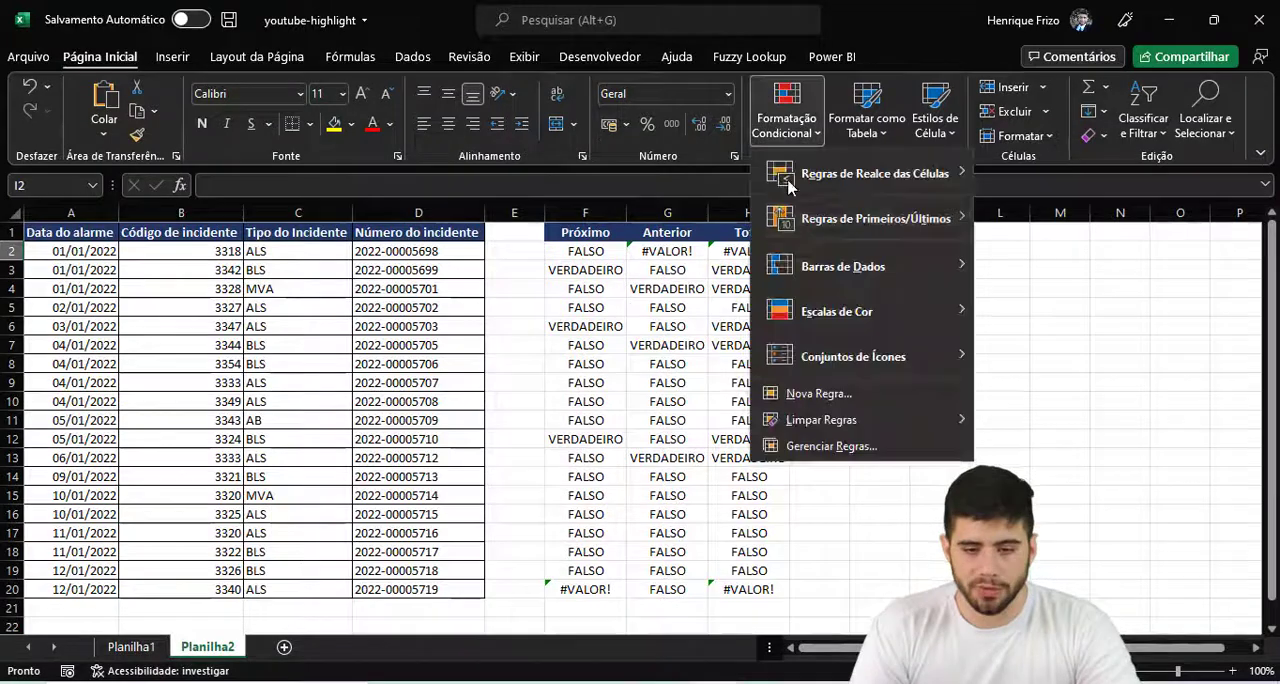
{"action": "left_click", "coordinate": [817, 393]}
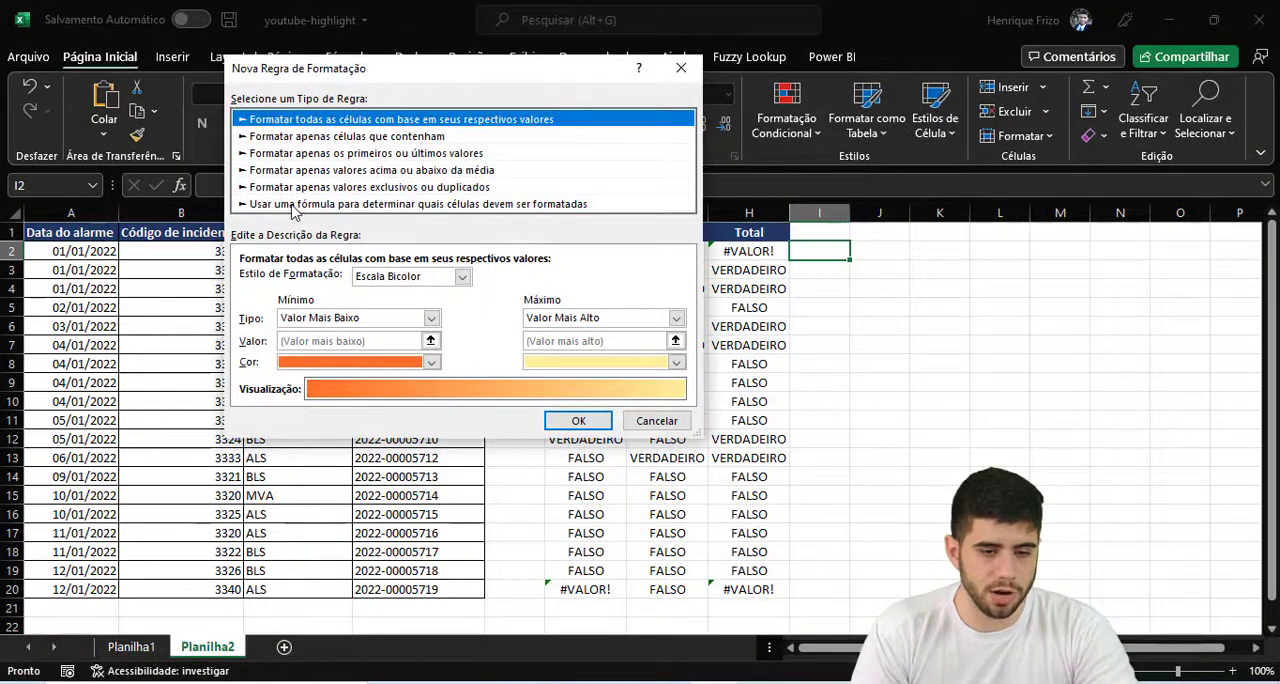
{"action": "left_click", "coordinate": [656, 421]}
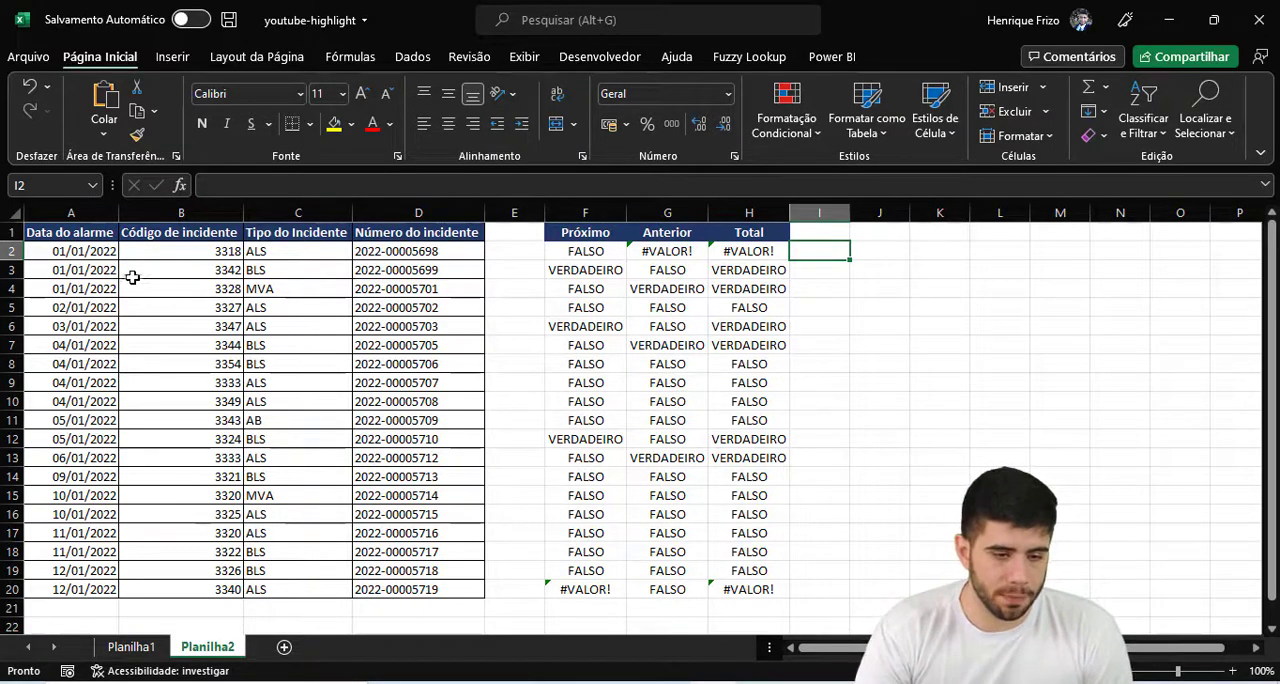
- Select the incident data A2:D20 without its header and start a new conditional formatting rule for it
{"action": "left_click_drag", "start_coordinate": [100, 251], "coordinate": [440, 589]}
{"action": "left_click", "coordinate": [97, 251]}
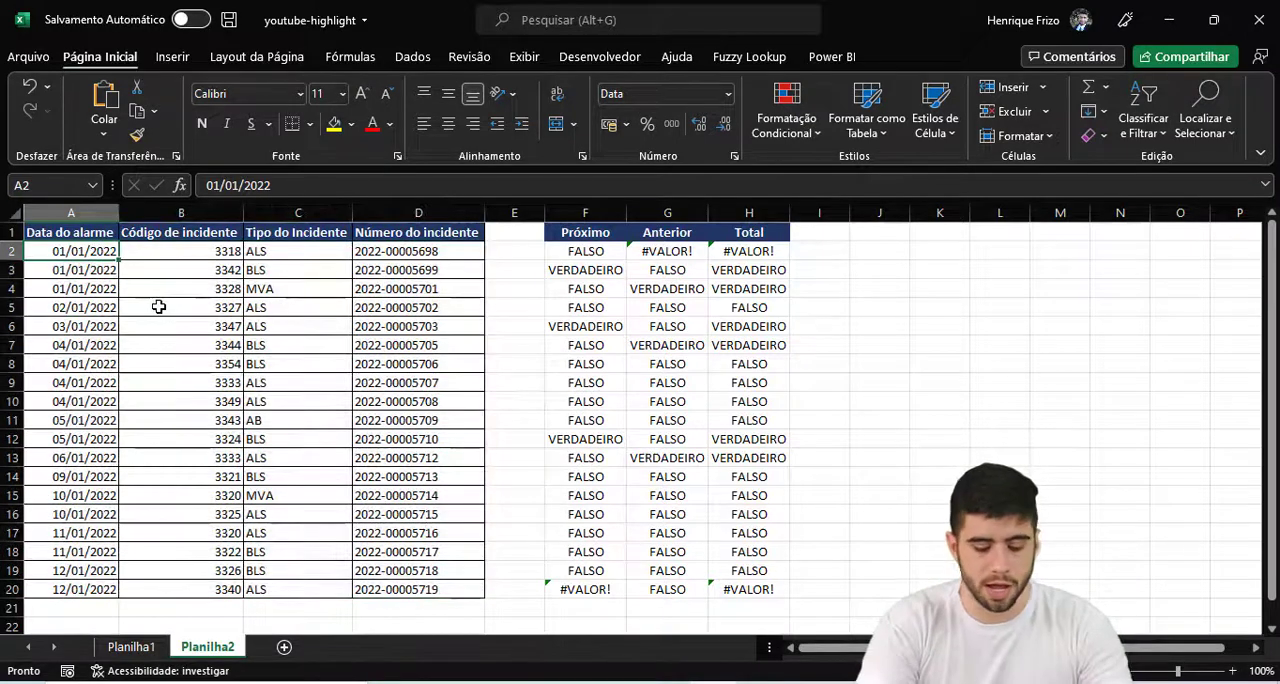
{"action": "key", "text": "ctrl+shift+Right"}
{"action": "key", "text": "ctrl+shift+Down"}
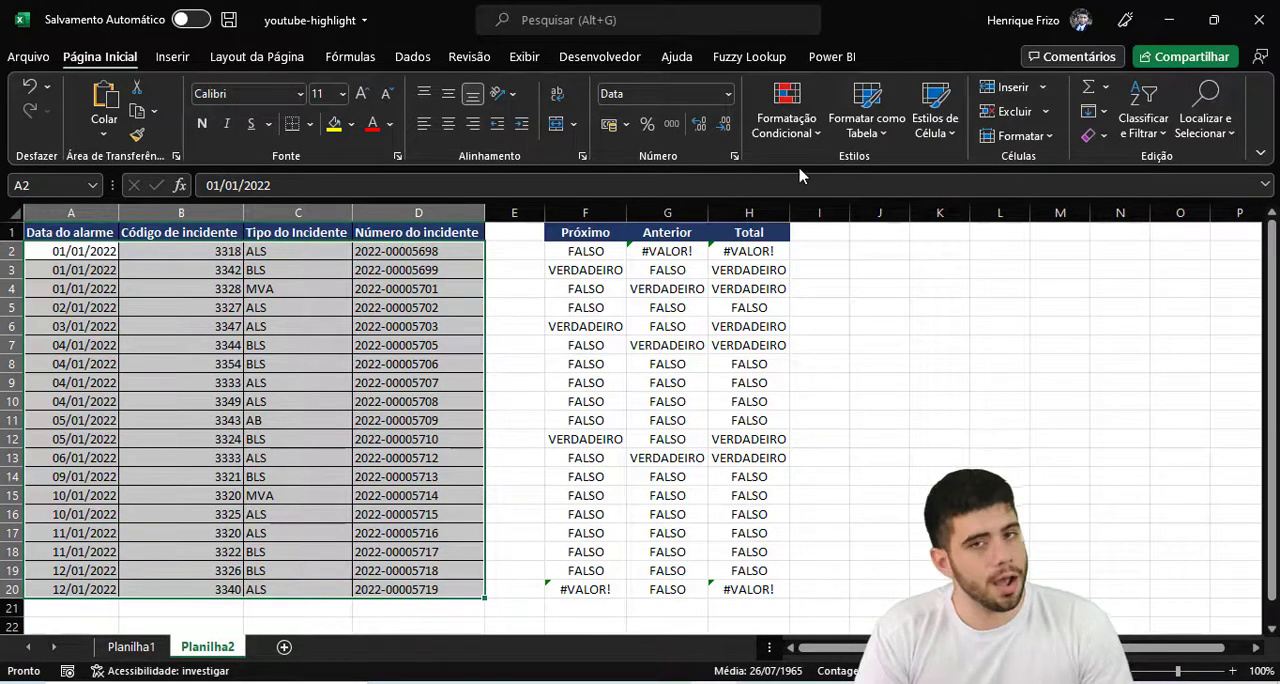
{"action": "left_click", "coordinate": [790, 125]}
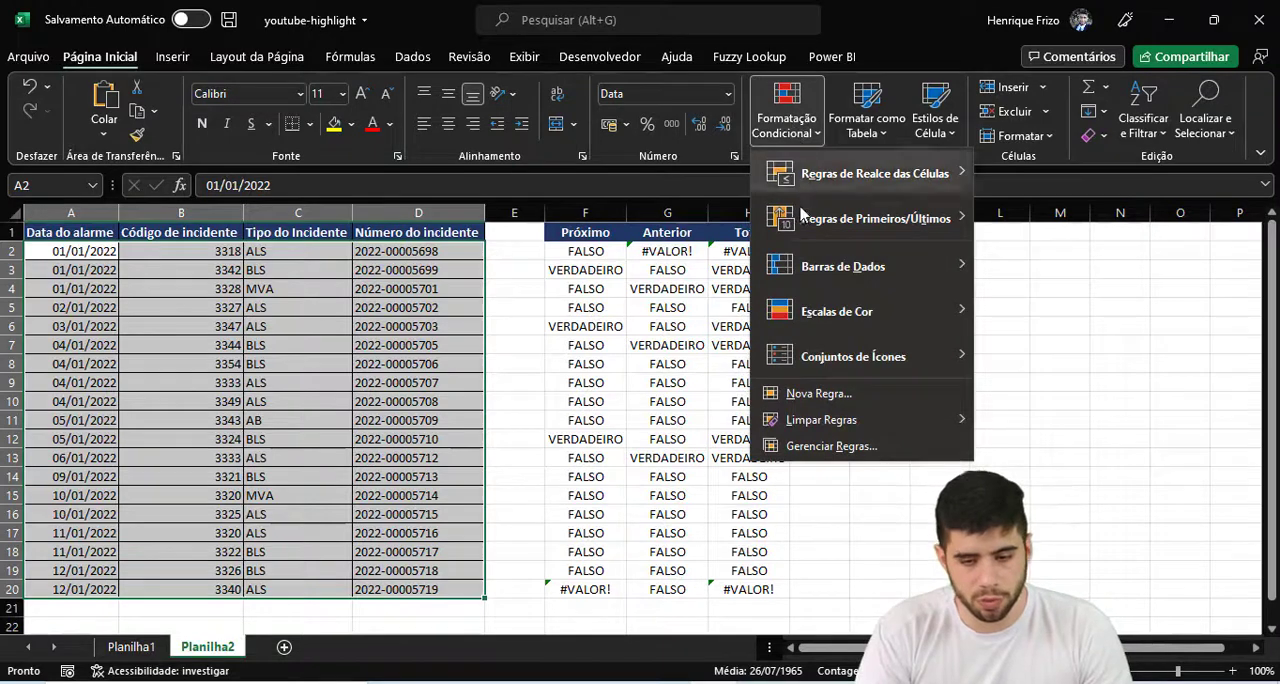
{"action": "left_click", "coordinate": [815, 393]}
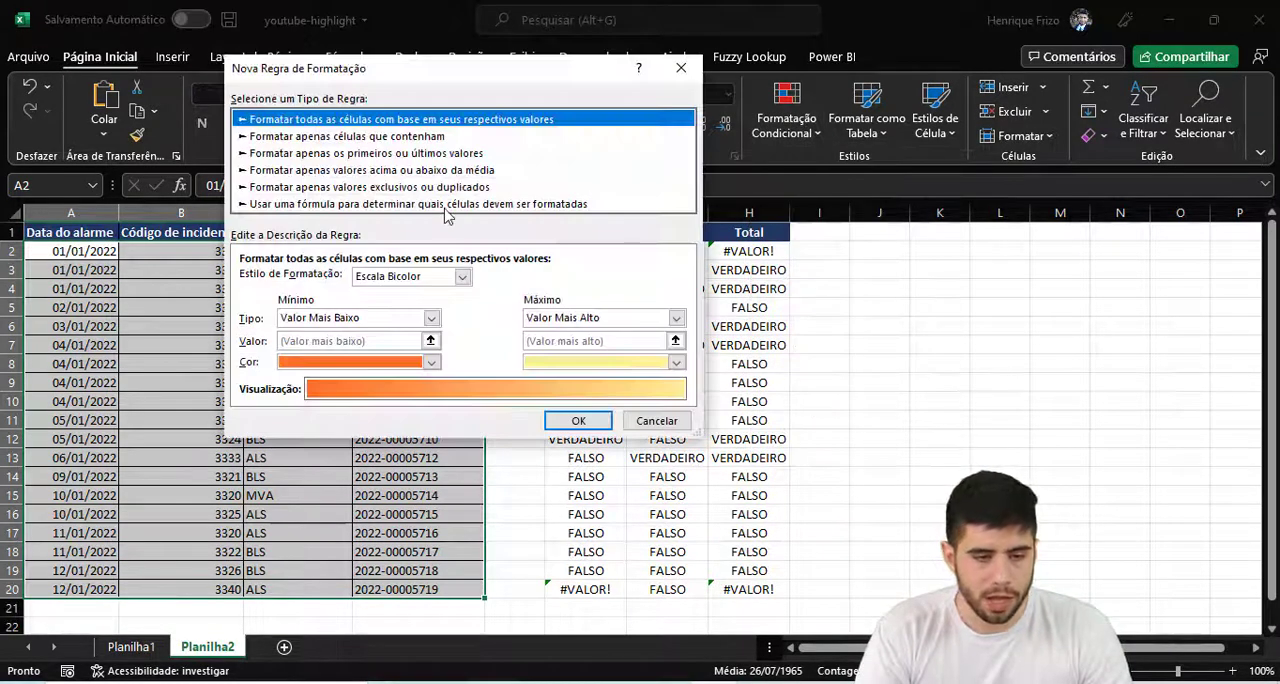
{"action": "key", "text": "ctrl+1"}
{"action": "left_click", "coordinate": [250, 176]}
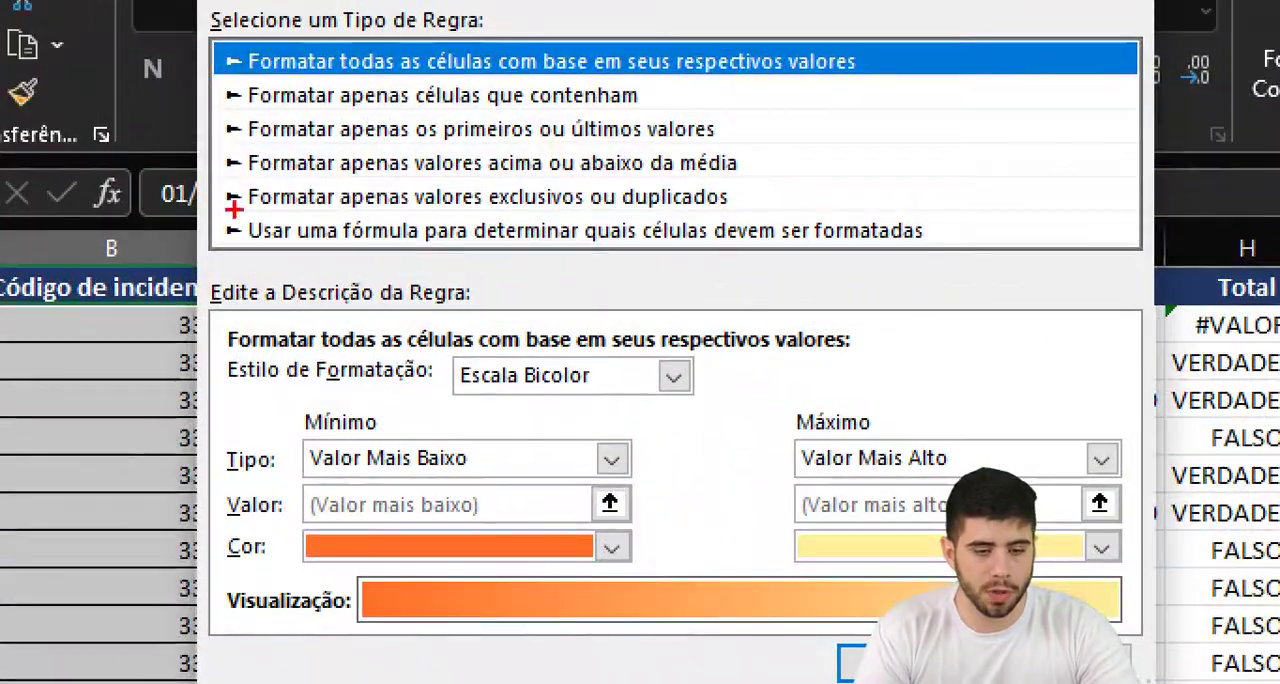
{"action": "mouse_move", "coordinate": [228, 213]}
{"action": "left_mouse_down"}
{"action": "mouse_move", "coordinate": [911, 274]}
{"action": "mouse_move", "coordinate": [990, 253]}
{"action": "left_mouse_up"}
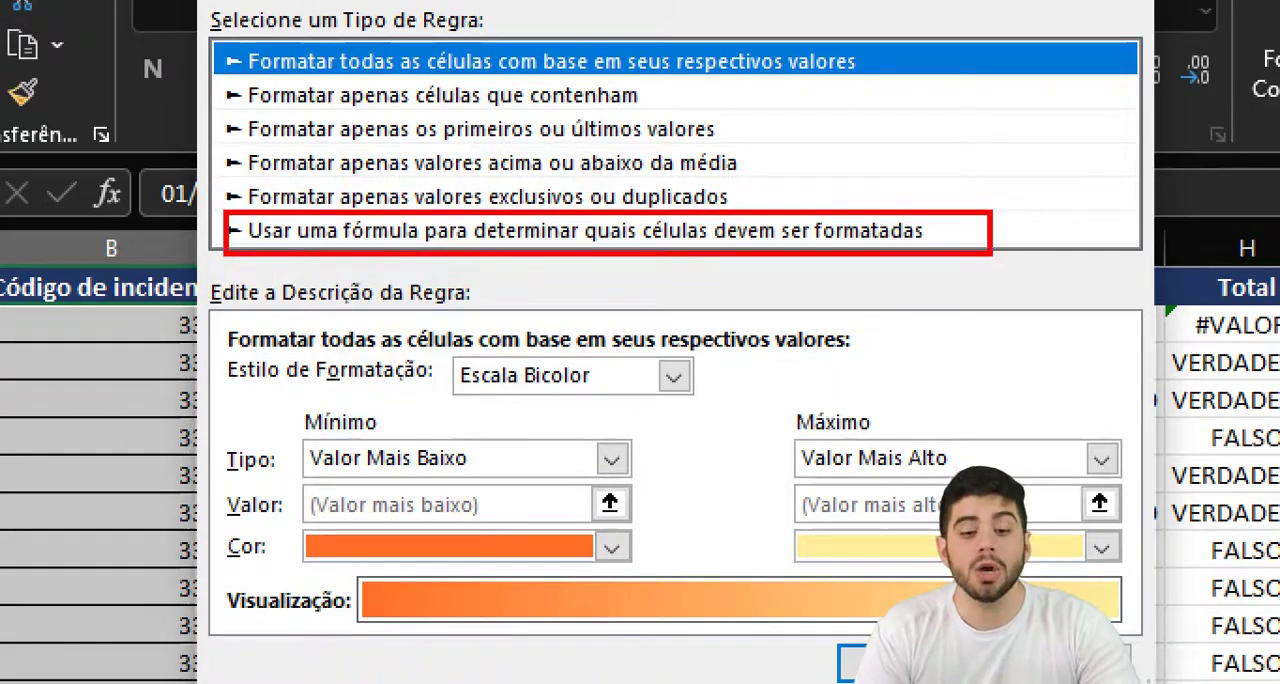
{"action": "key", "text": "Escape"}
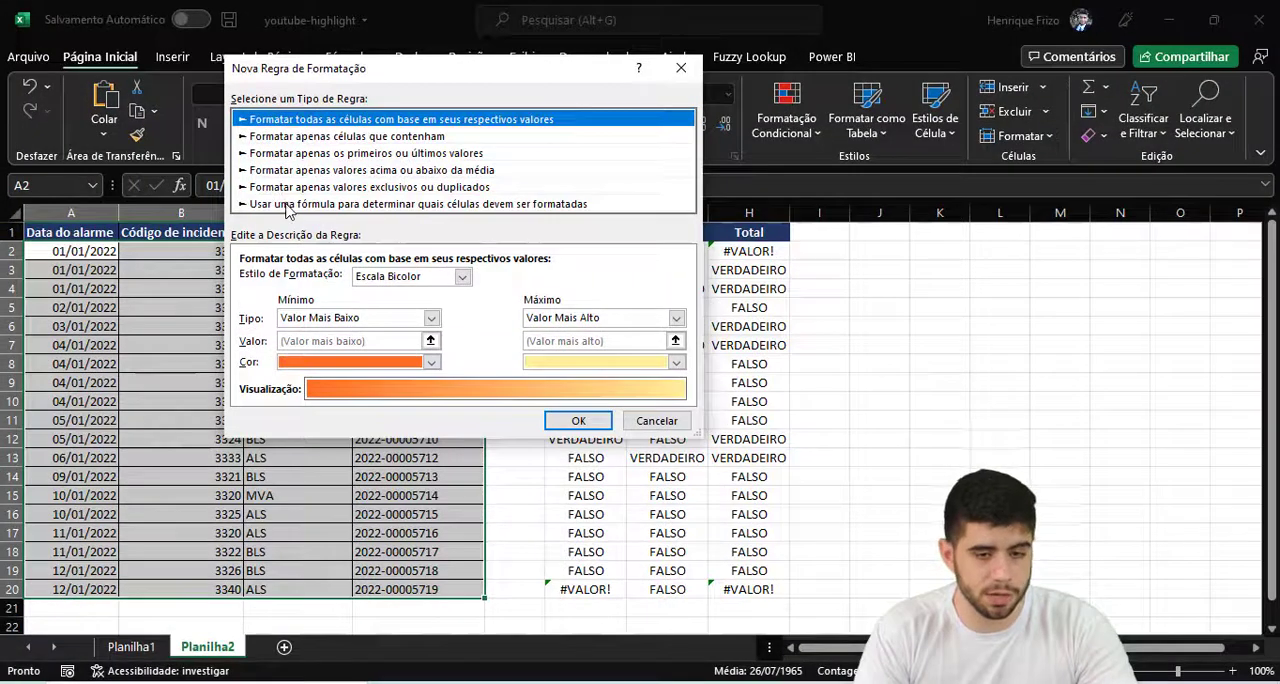
- Make the new rule formula-based, using the copied formula =OU(DIREITA($D2;4)-1<>DIREITA($D1;4)+0;DIREITA($D2;4)+1<>DIREITA($D3;4)+0)
{"action": "left_click", "coordinate": [286, 204]}
{"action": "left_click", "coordinate": [300, 281]}
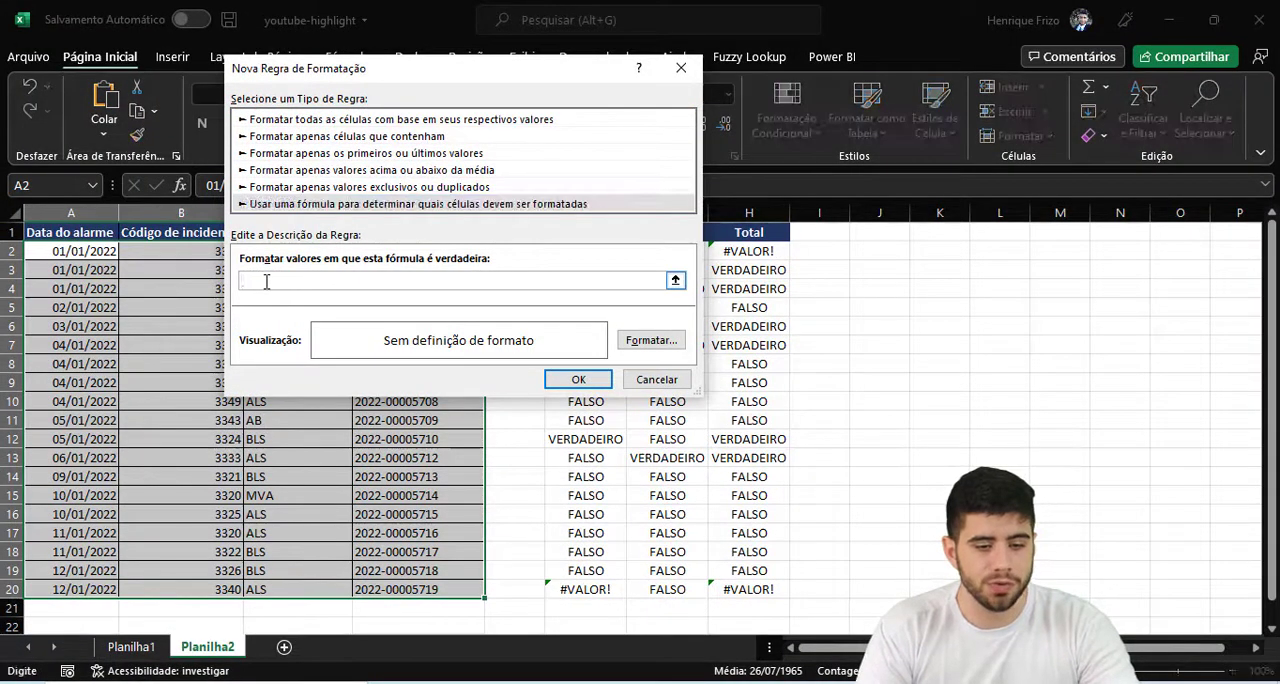
{"action": "key", "text": "ctrl+v"}
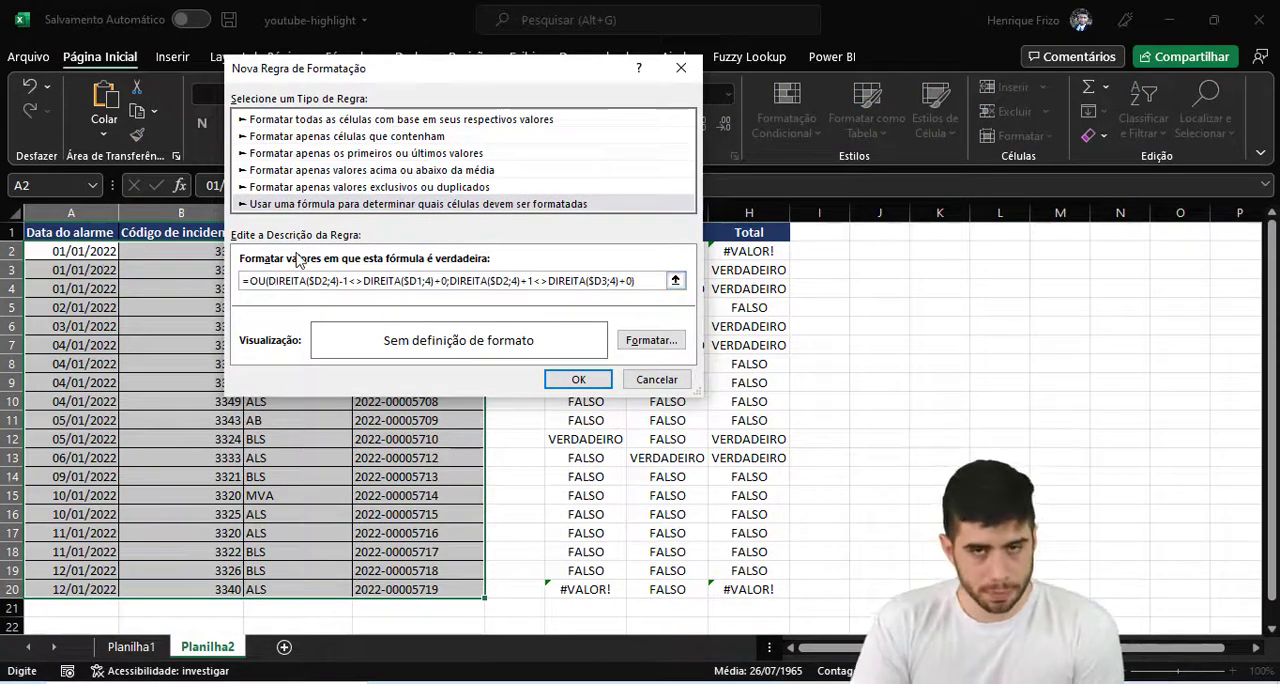
- Give the rule a solid yellow background fill, apply it to the selected incident data, and deselect the range
{"action": "left_click", "coordinate": [650, 340]}
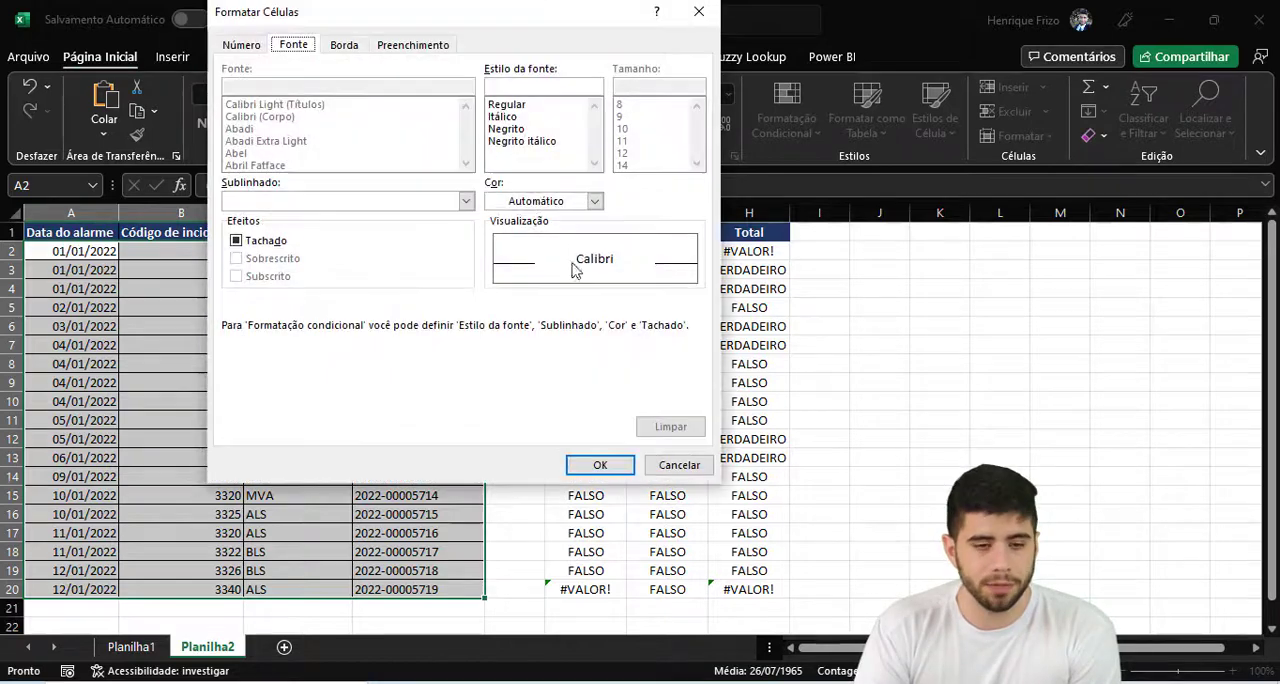
{"action": "left_click", "coordinate": [432, 46]}
{"action": "left_click", "coordinate": [289, 229]}
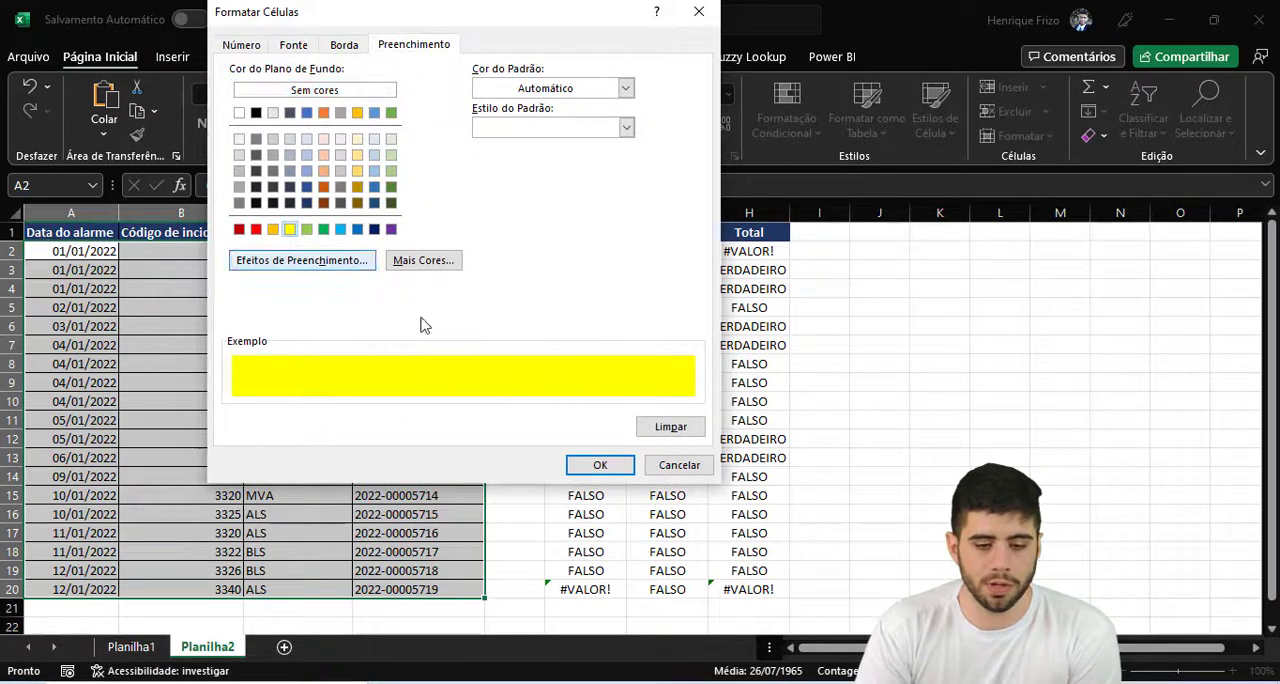
{"action": "left_click", "coordinate": [598, 465]}
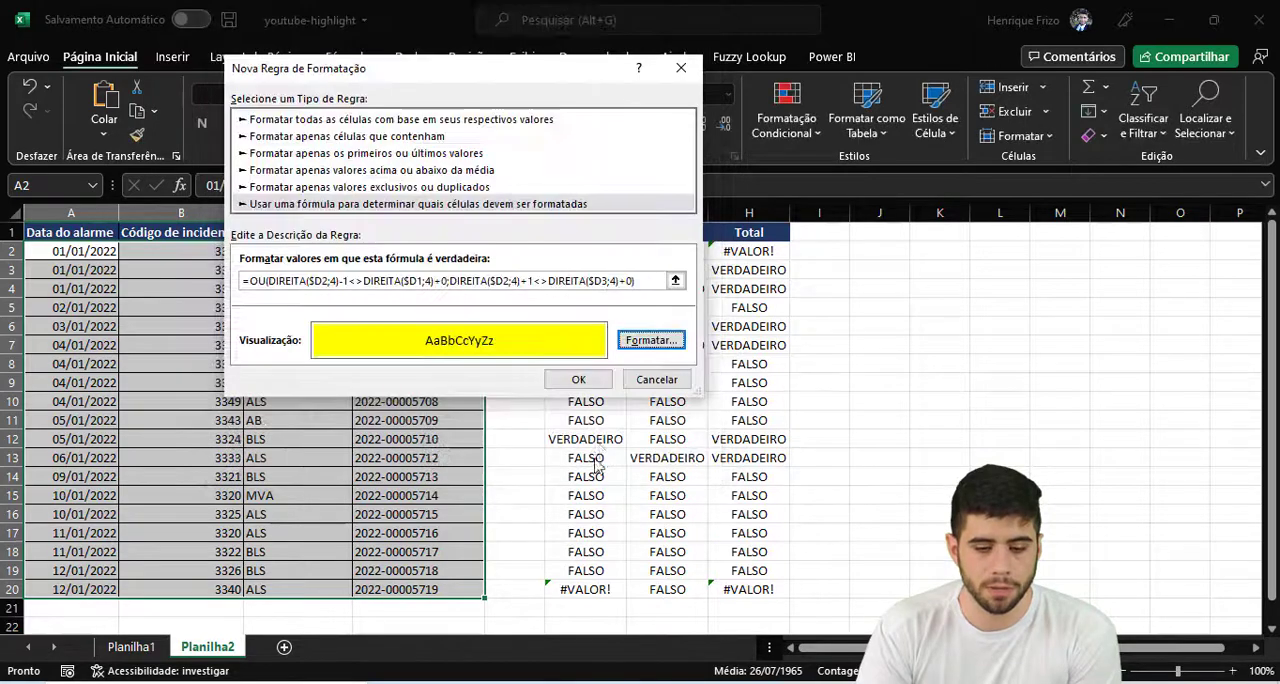
{"action": "left_click", "coordinate": [587, 384]}
{"action": "left_click", "coordinate": [572, 419]}
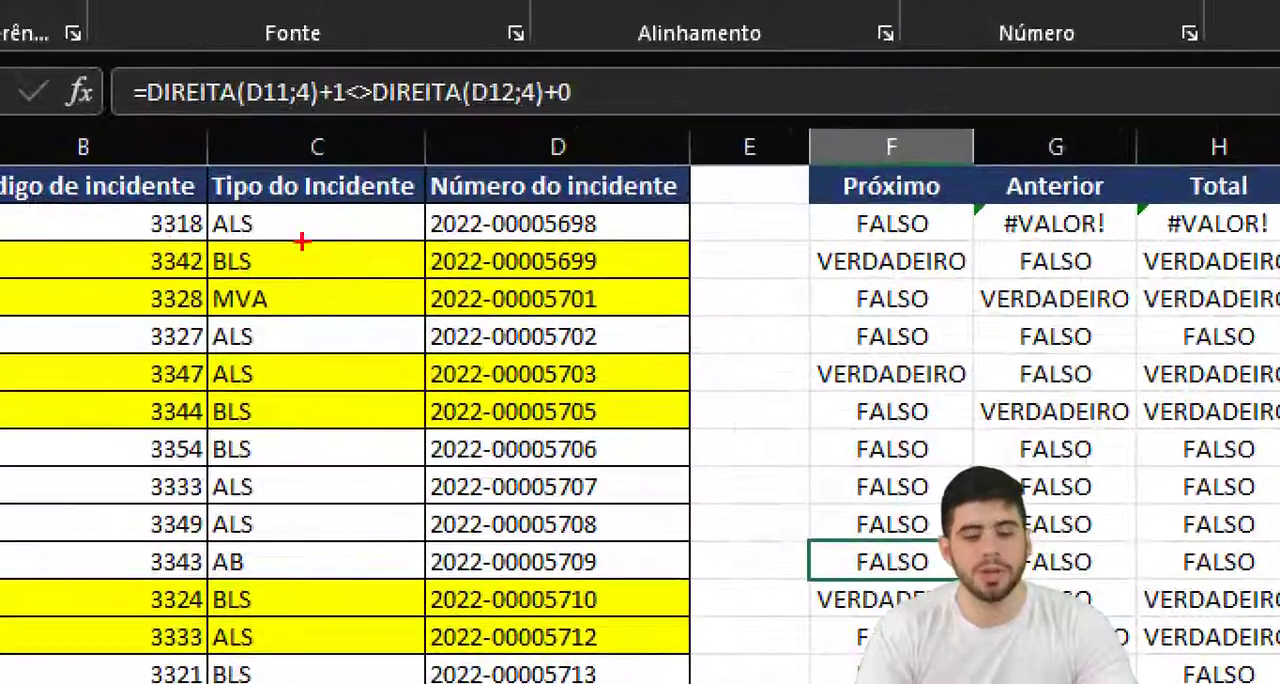
{"action": "mouse_move", "coordinate": [343, 220]}
{"action": "left_mouse_down"}
{"action": "mouse_move", "coordinate": [700, 565]}
{"action": "mouse_move", "coordinate": [770, 678]}
{"action": "mouse_move", "coordinate": [763, 665]}
{"action": "left_mouse_up"}
{"action": "key", "text": "Escape"}
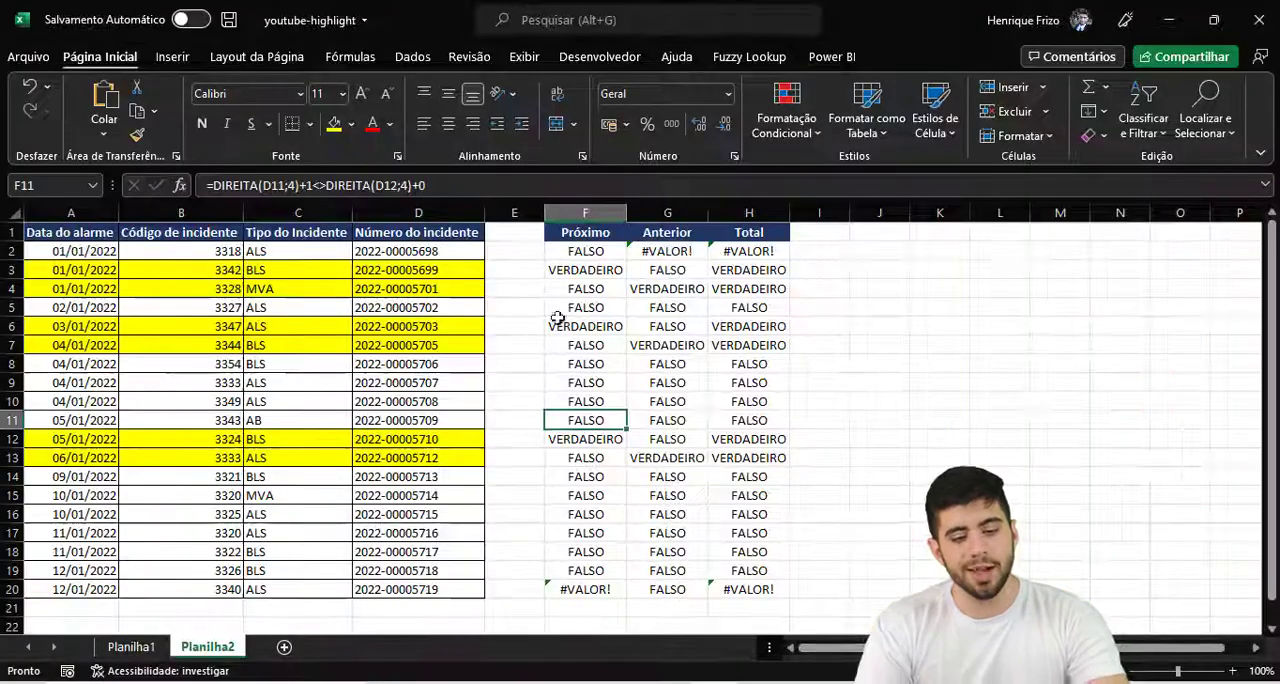